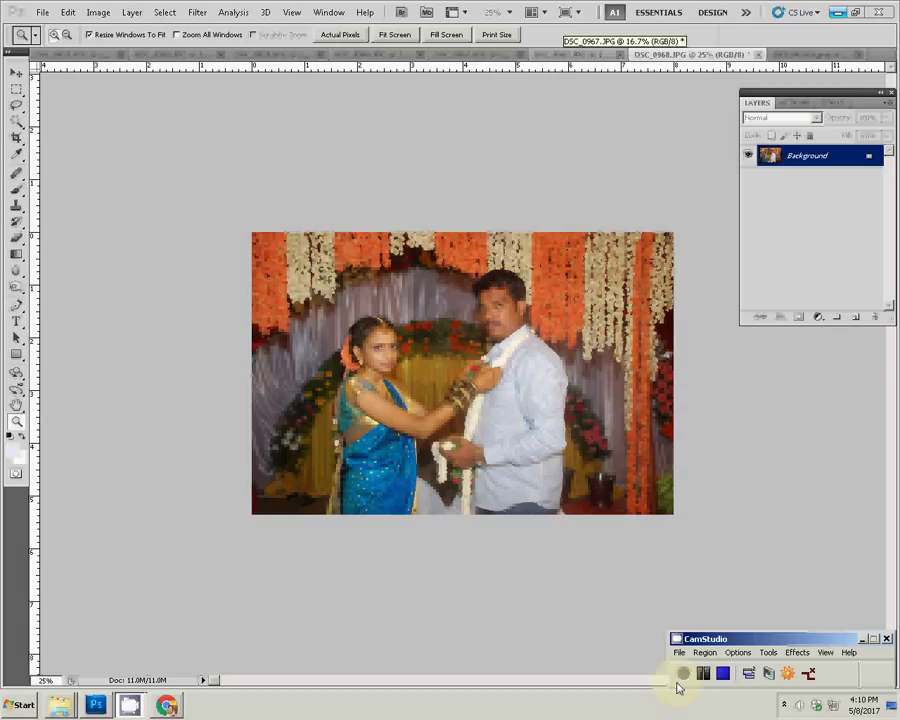
Check the couple photo's 2400×1607 image size without changing it
{"action": "left_click", "coordinate": [681, 676]}
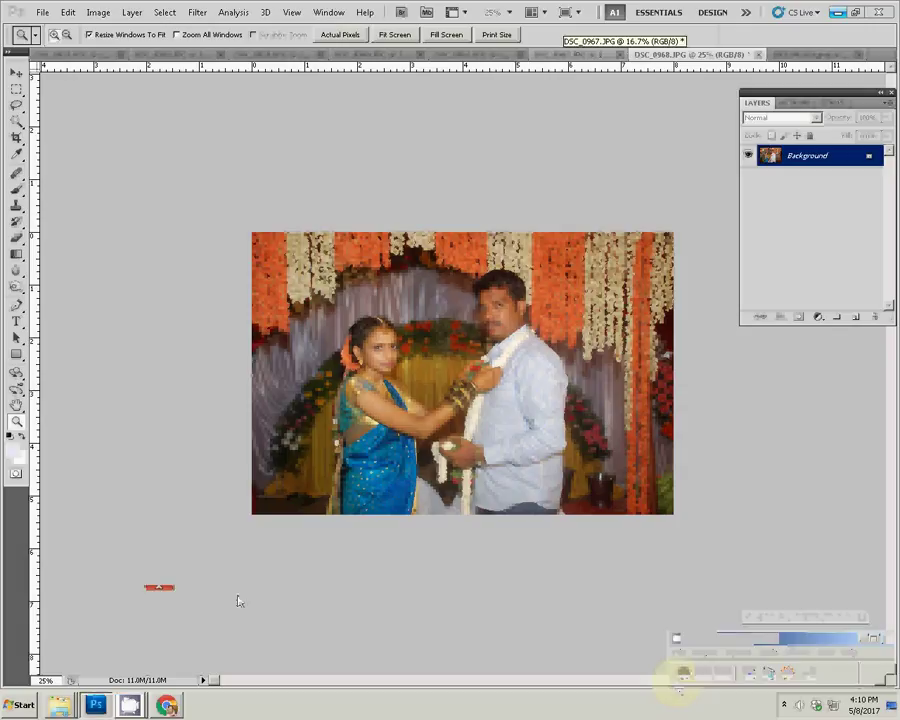
{"action": "left_click", "coordinate": [89, 16]}
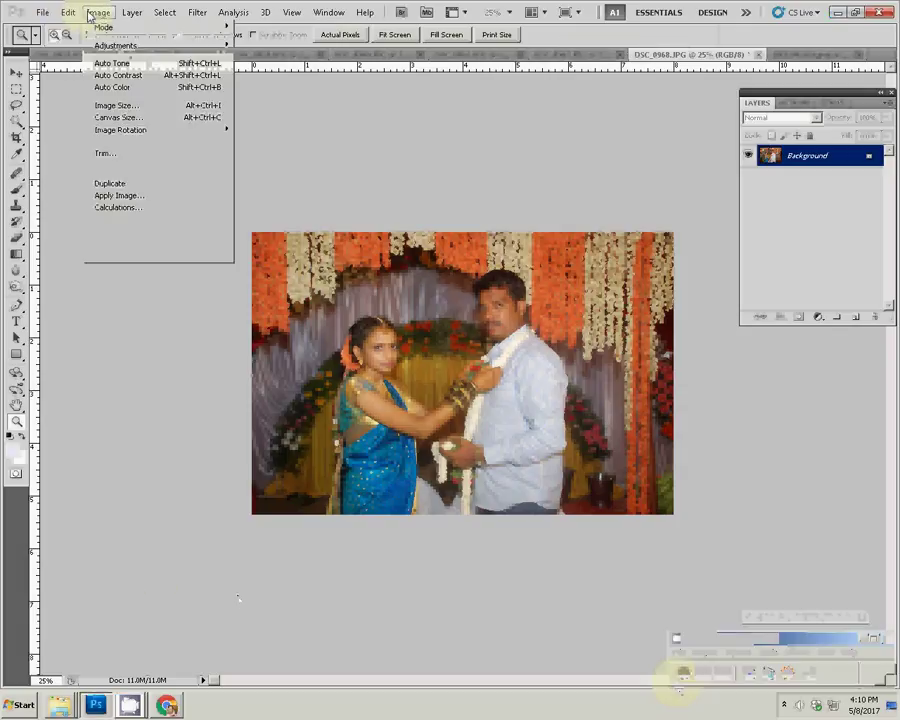
{"action": "left_click", "coordinate": [115, 106]}
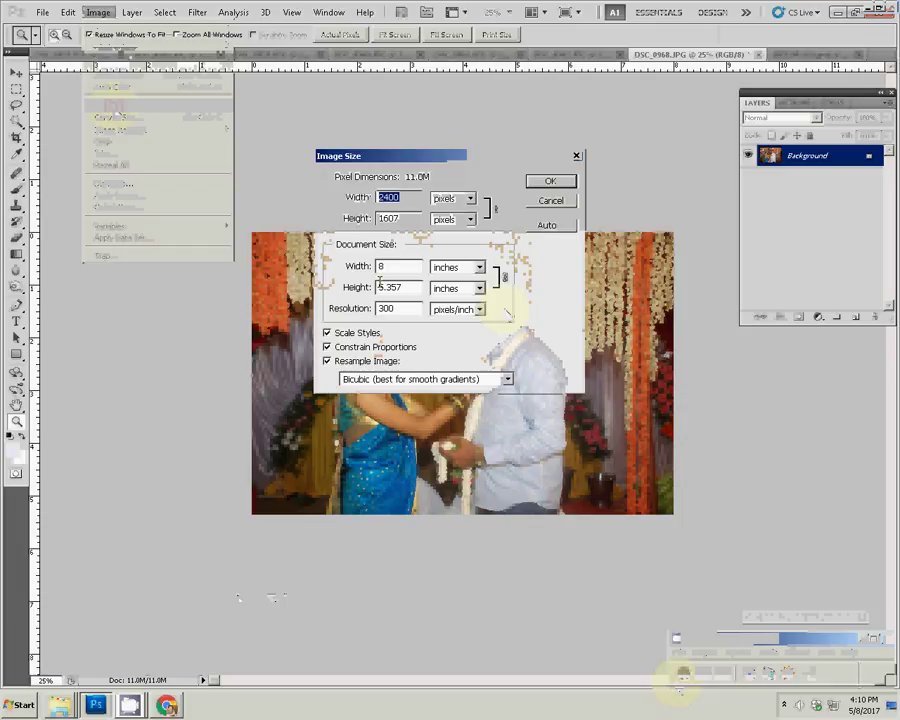
{"action": "left_click", "coordinate": [548, 180]}
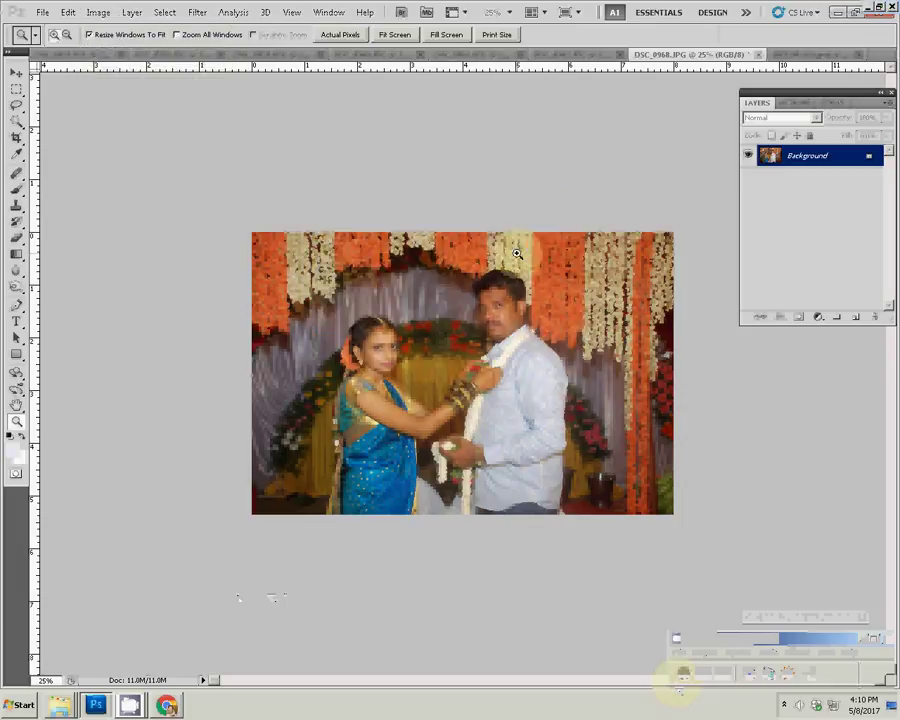
Select and copy the entire couple photo, then close its document
{"action": "key", "text": "ctrl+a"}
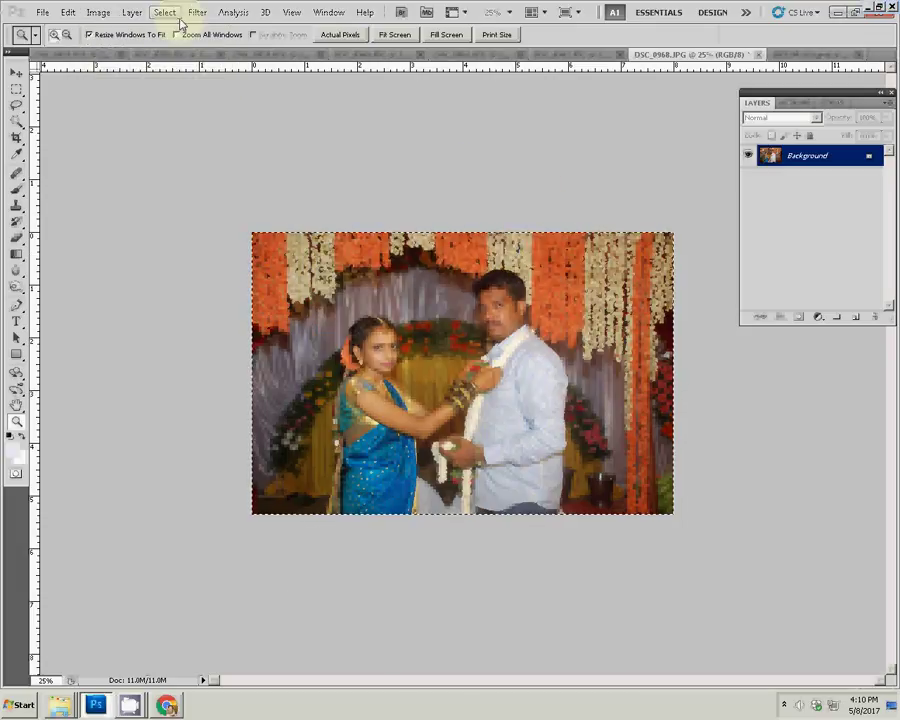
{"action": "left_click", "coordinate": [164, 13]}
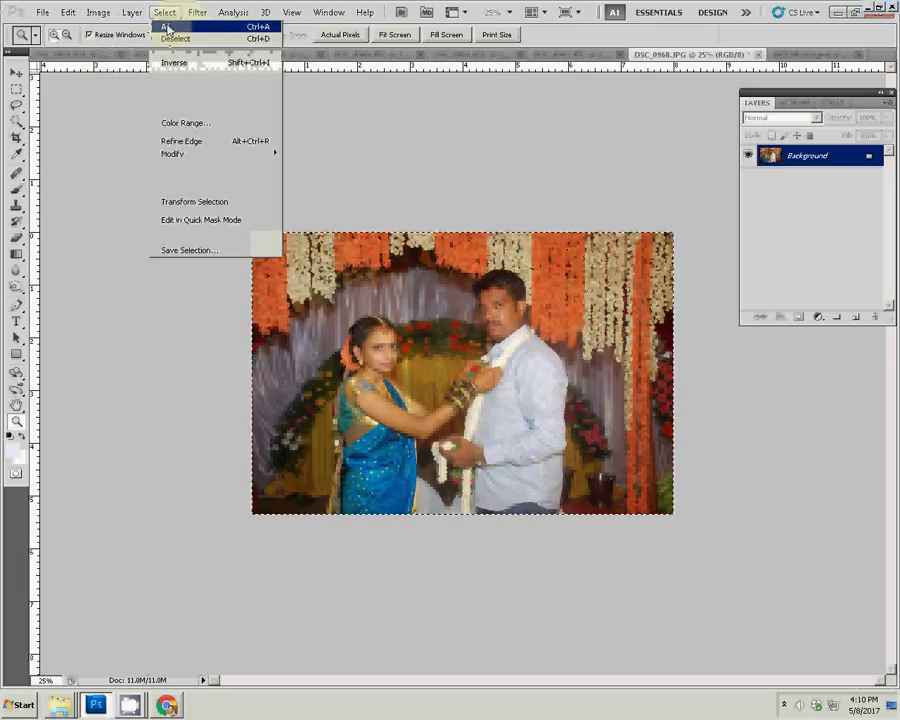
{"action": "left_click", "coordinate": [67, 12]}
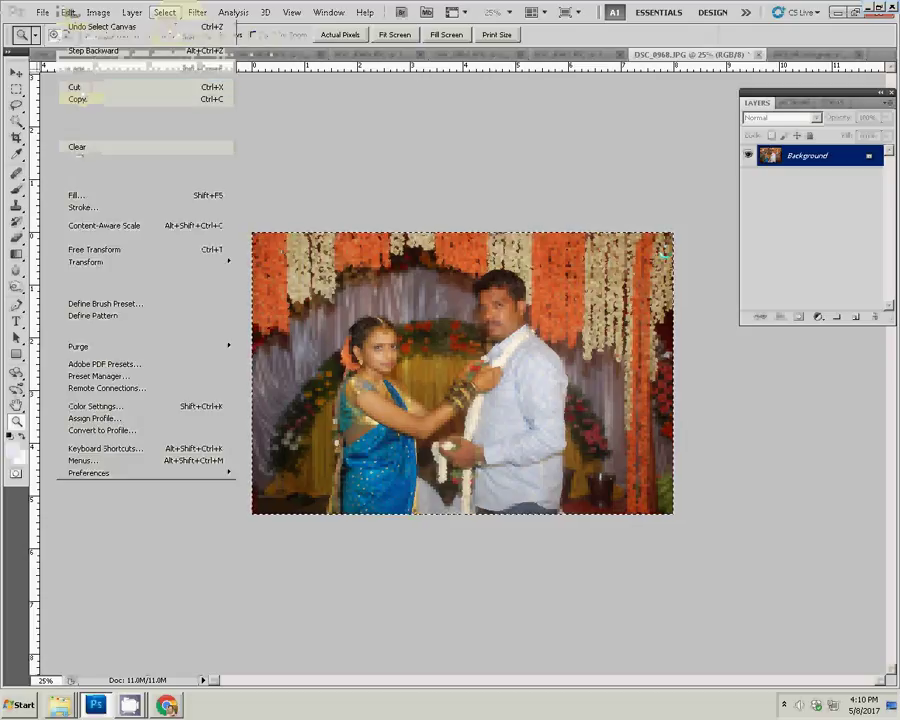
{"action": "left_click", "coordinate": [758, 54]}
Discard the couple photo's changes and paste it into DIGI 001 (6).psd
{"action": "left_click", "coordinate": [493, 264]}
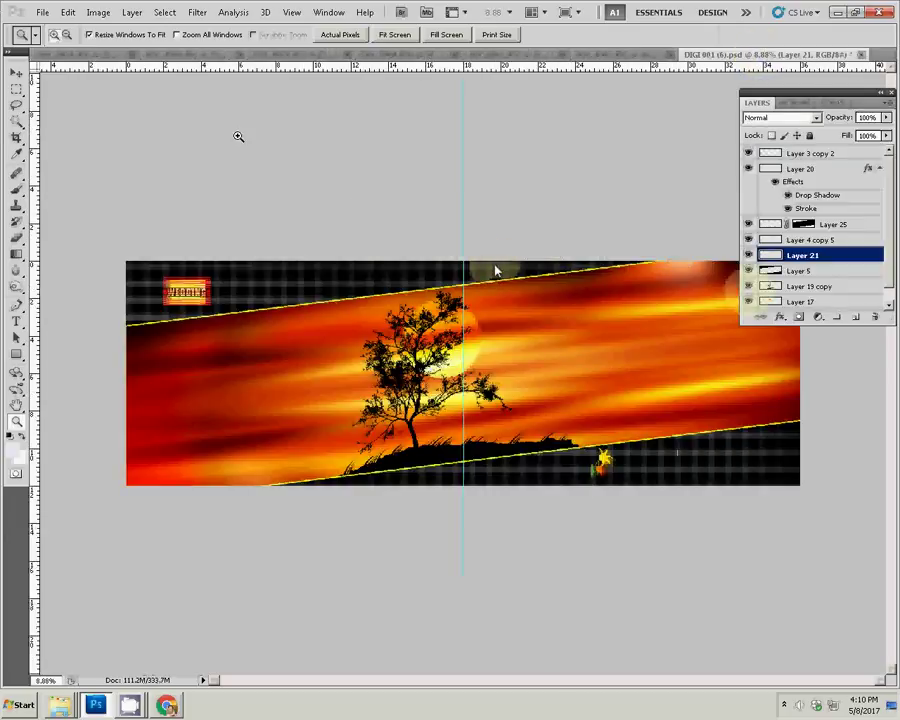
{"action": "left_click", "coordinate": [67, 12]}
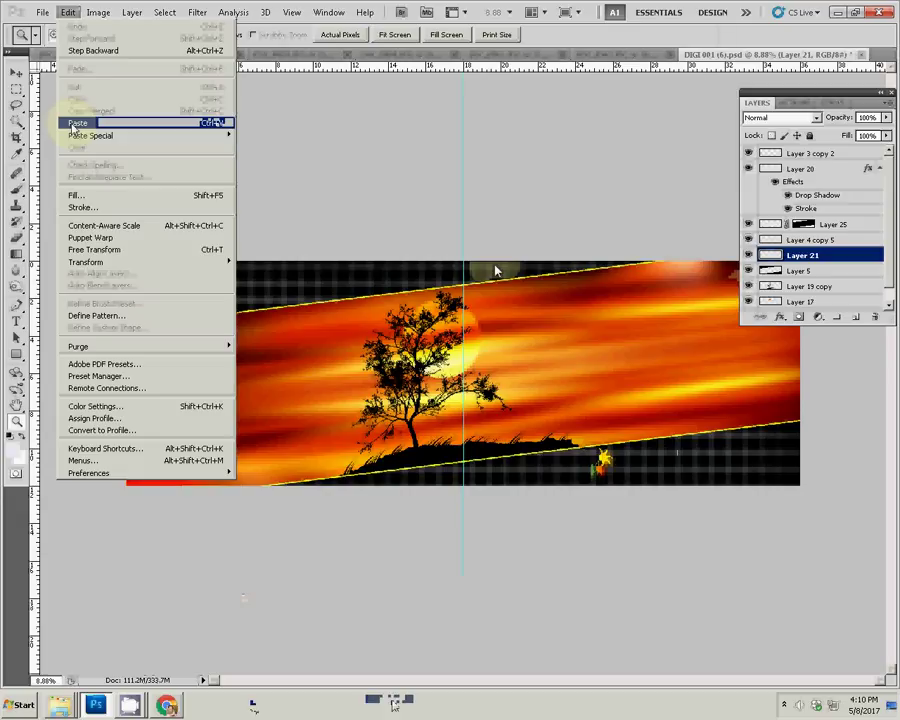
{"action": "key", "text": "Escape"}
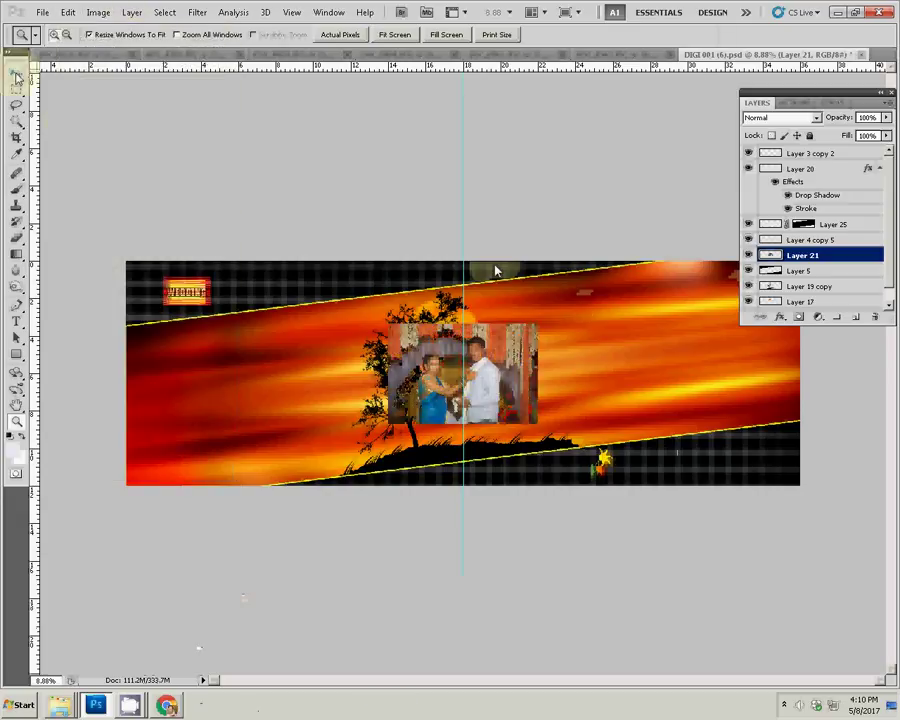
Move the couple photo to the banner's lower right and bring it above the grid
{"action": "key", "text": "v"}
{"action": "left_click_drag", "start_coordinate": [495, 270], "coordinate": [748, 308]}
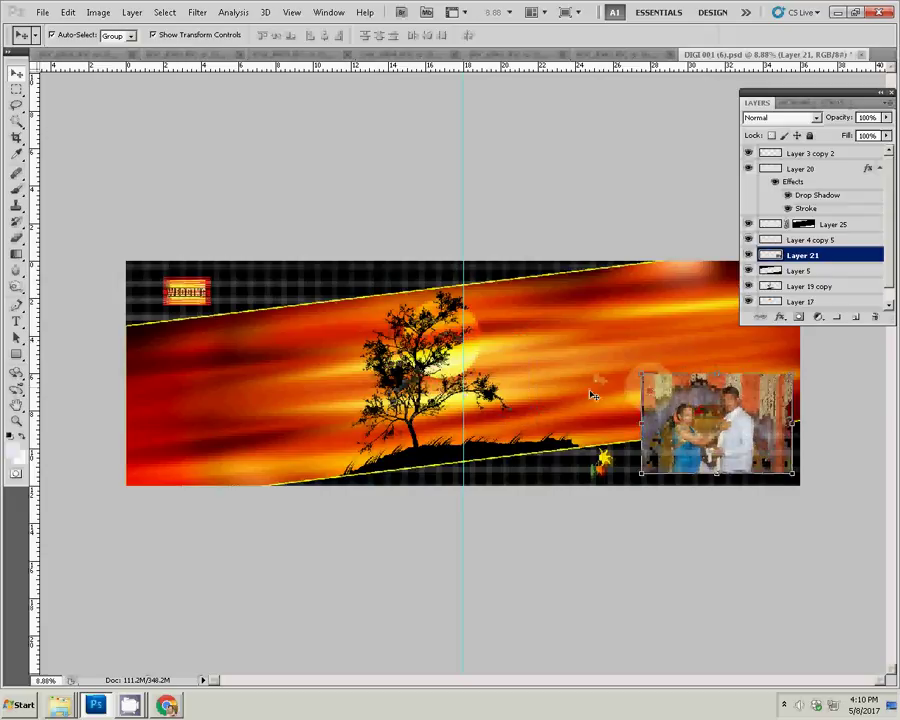
{"action": "key", "text": "ctrl+bracketright"}
{"action": "key", "text": "ctrl+bracketright"}
{"action": "key", "text": "ctrl+bracketright"}
{"action": "key", "text": "ctrl+bracketright"}
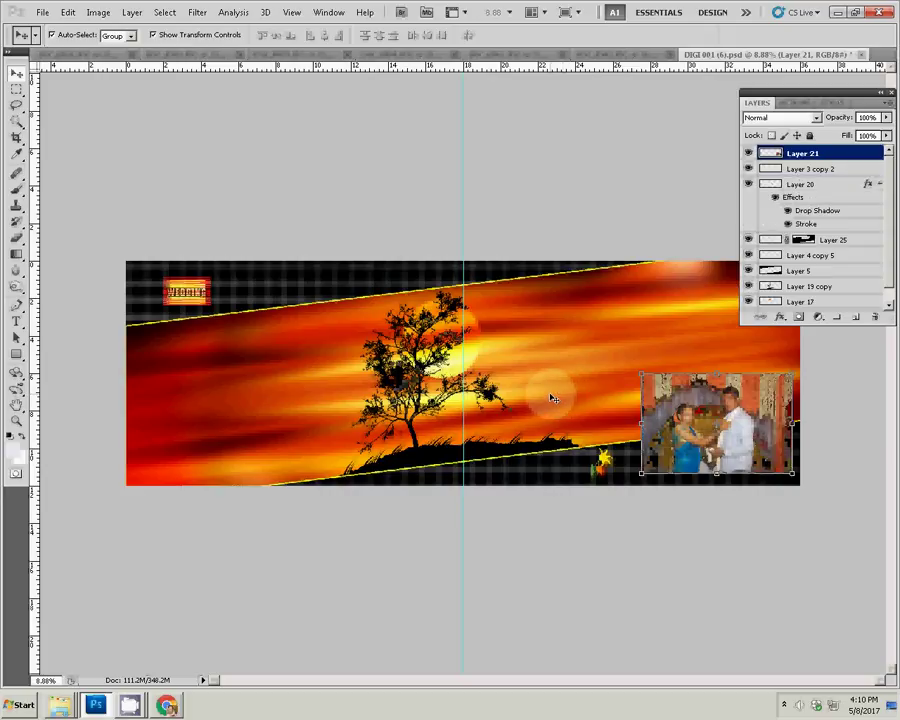
{"action": "left_click", "coordinate": [622, 55]}
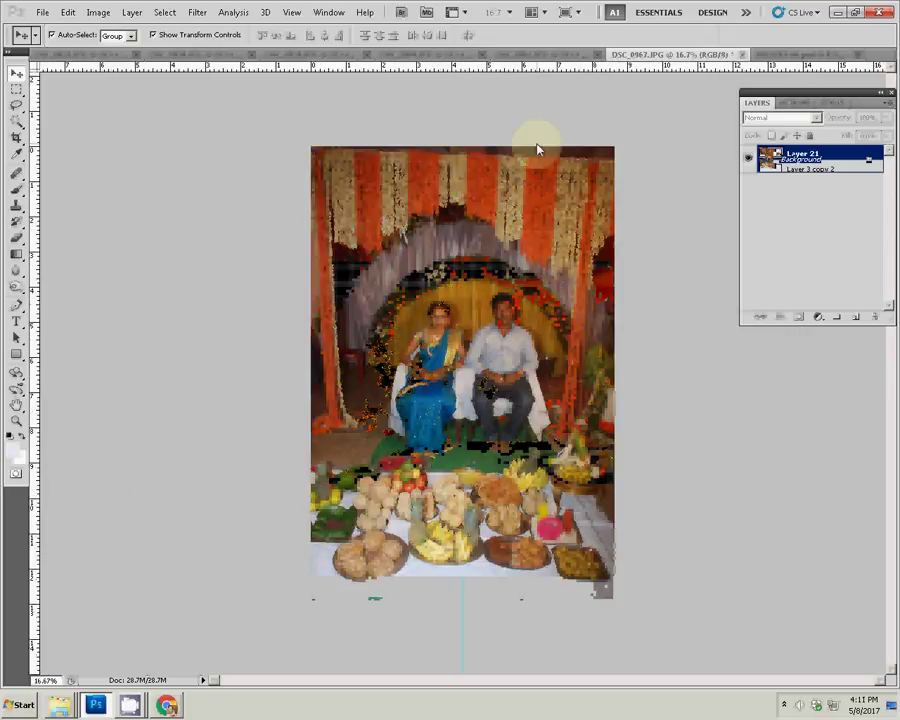
Copy the whole seated couple photo DSC_0967 and close it without saving
{"action": "left_click", "coordinate": [799, 104]}
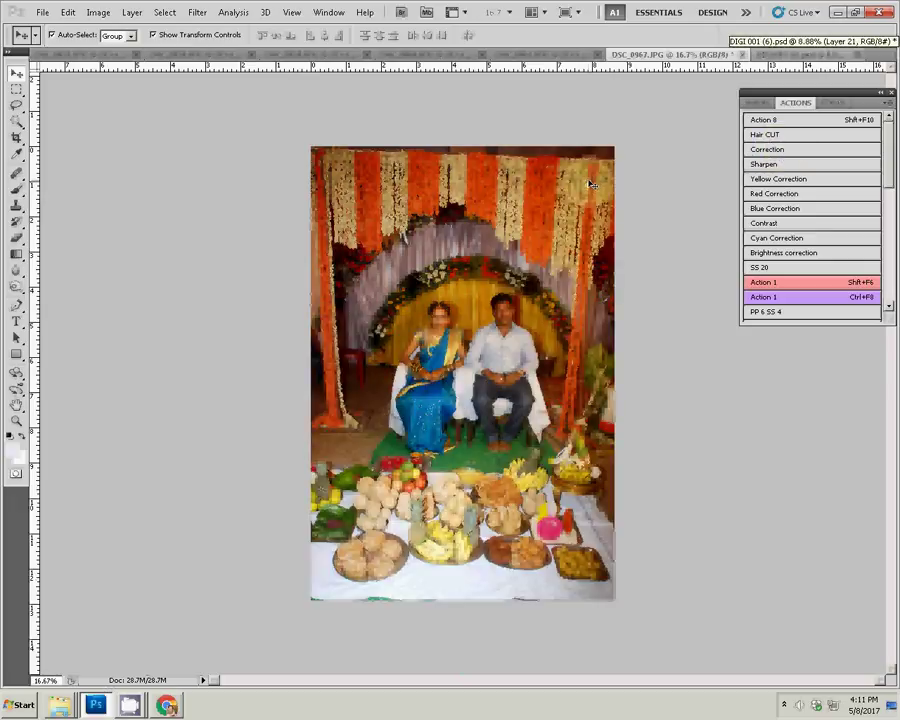
{"action": "key", "text": "ctrl+a"}
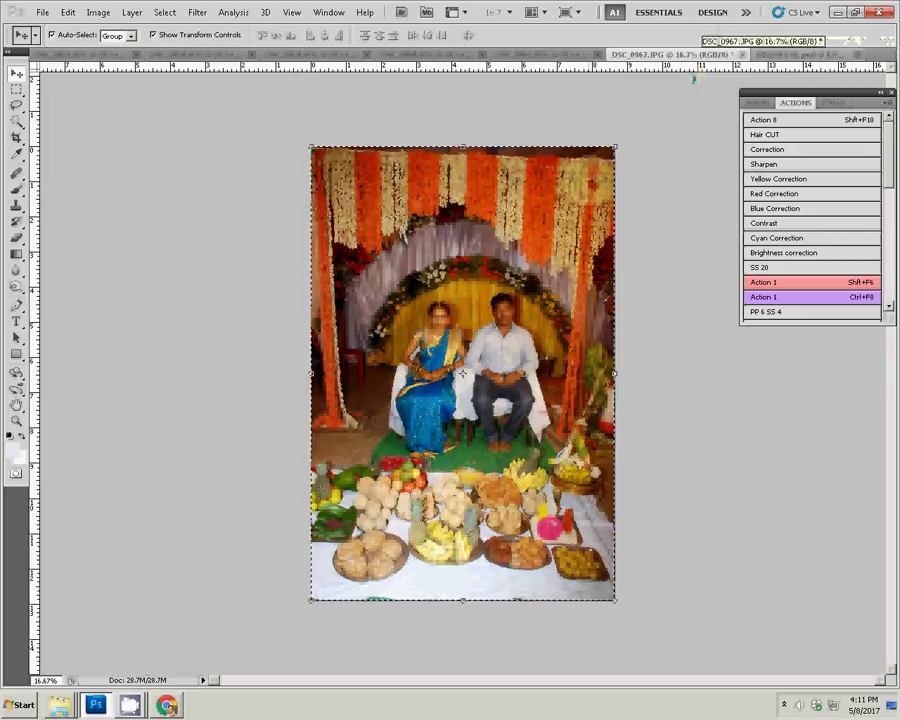
{"action": "key", "text": "Delete"}
{"action": "left_click", "coordinate": [742, 54]}
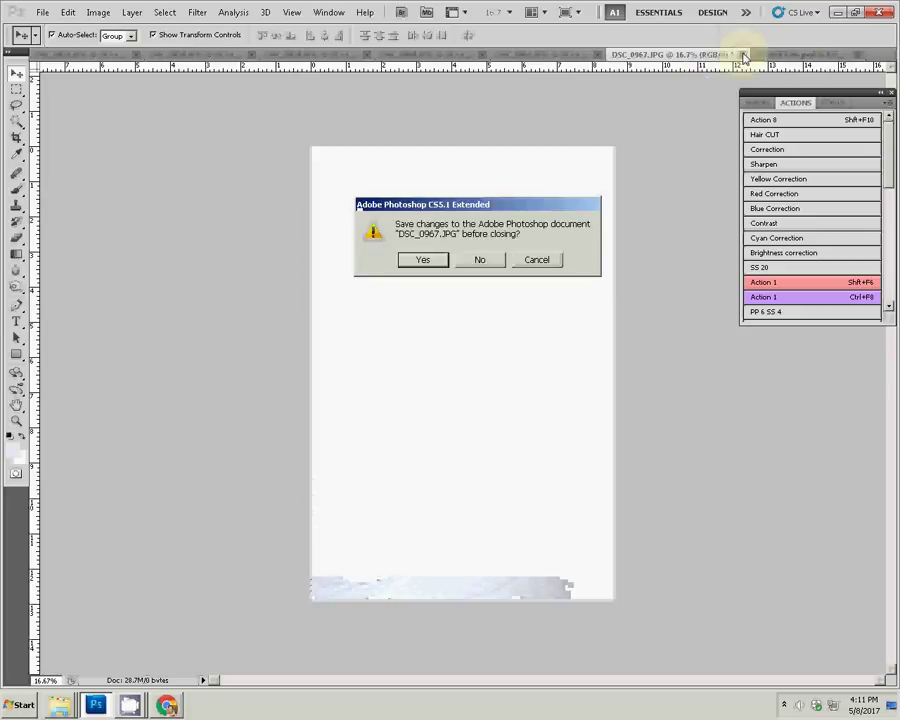
{"action": "left_click", "coordinate": [480, 259]}
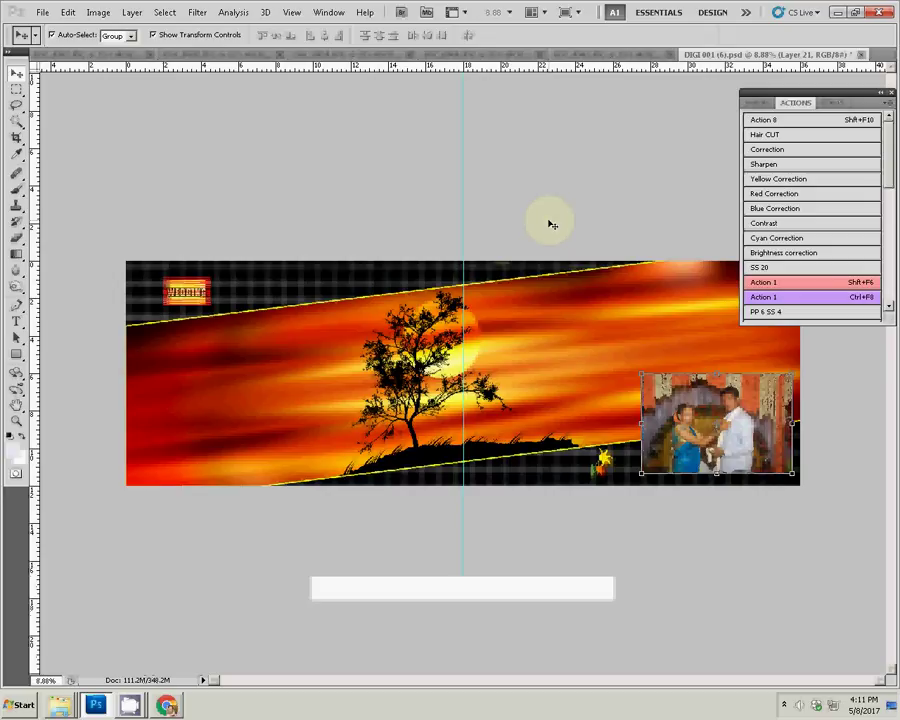
Paste the seated couple photo as Layer 26 at the banner's left edge
{"action": "key", "text": "ctrl+v"}
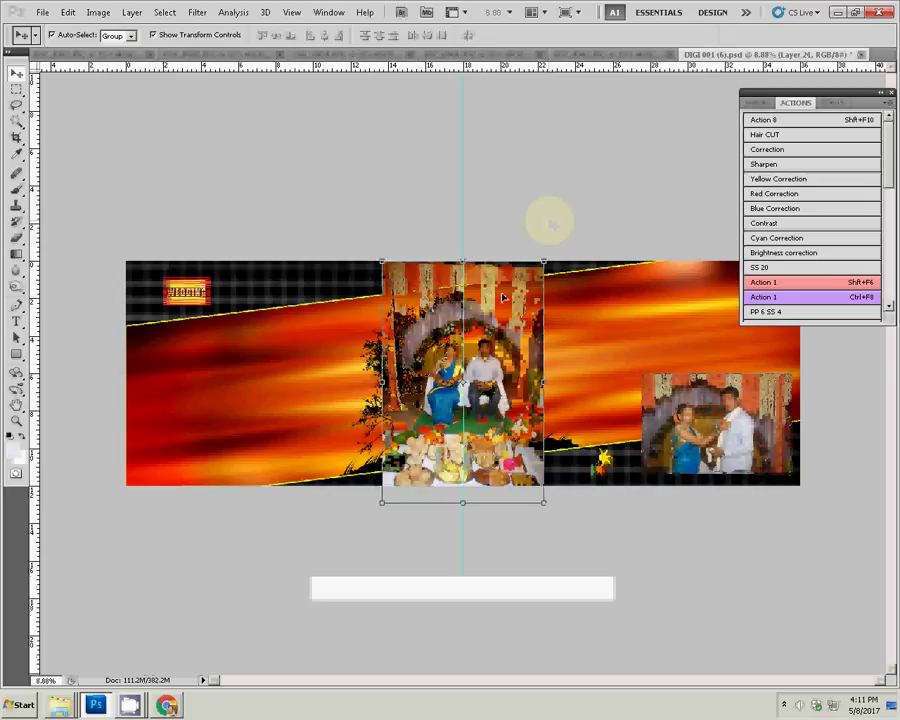
{"action": "mouse_move", "coordinate": [298, 302]}
{"action": "left_mouse_down"}
{"action": "mouse_move", "coordinate": [232, 290]}
{"action": "mouse_move", "coordinate": [252, 281]}
{"action": "left_mouse_up"}
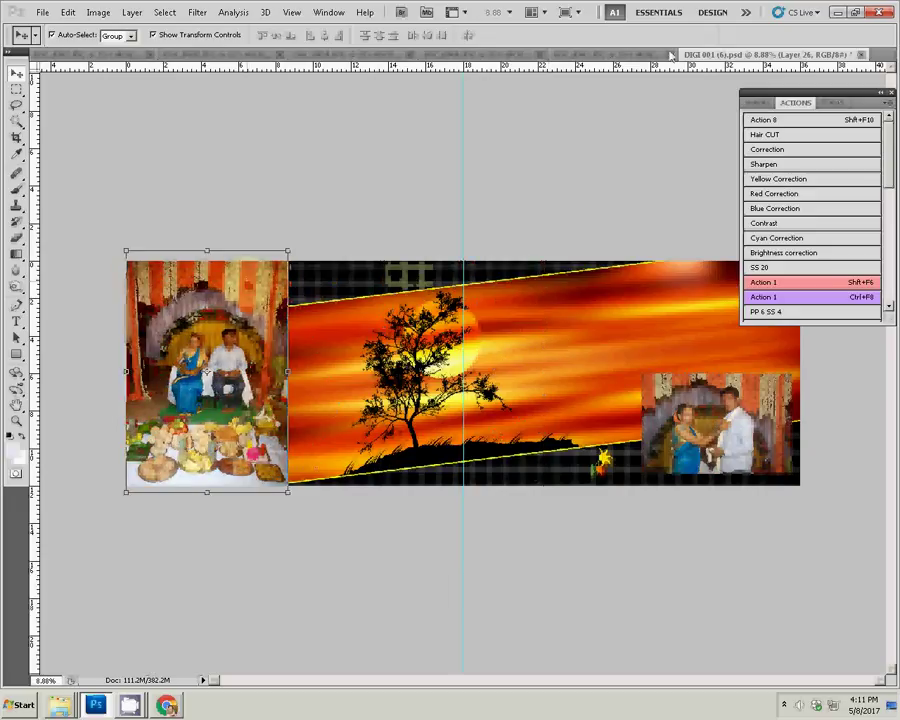
{"action": "left_click", "coordinate": [642, 52]}
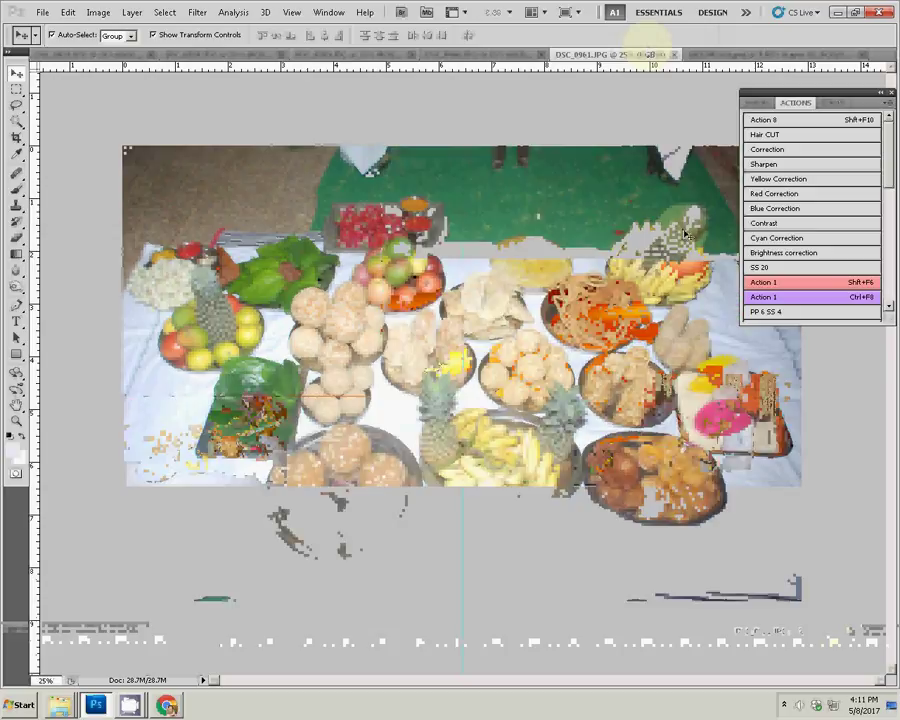
Add a black Solid Color fill layer over the fruit-offerings photo
{"action": "left_click", "coordinate": [762, 104]}
{"action": "left_click", "coordinate": [815, 317]}
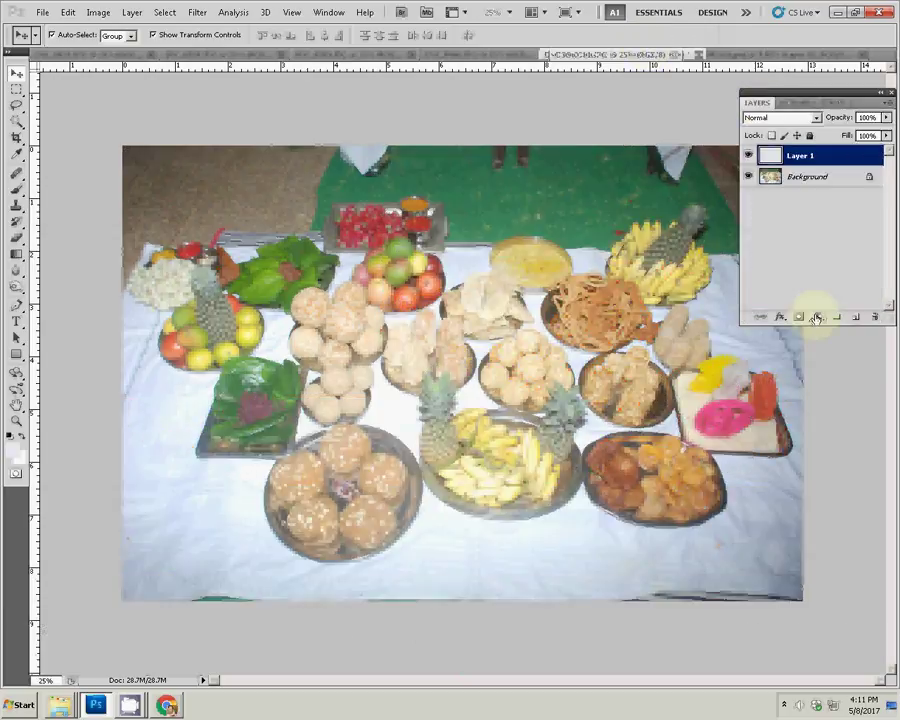
{"action": "left_click", "coordinate": [815, 317]}
{"action": "left_click", "coordinate": [815, 329]}
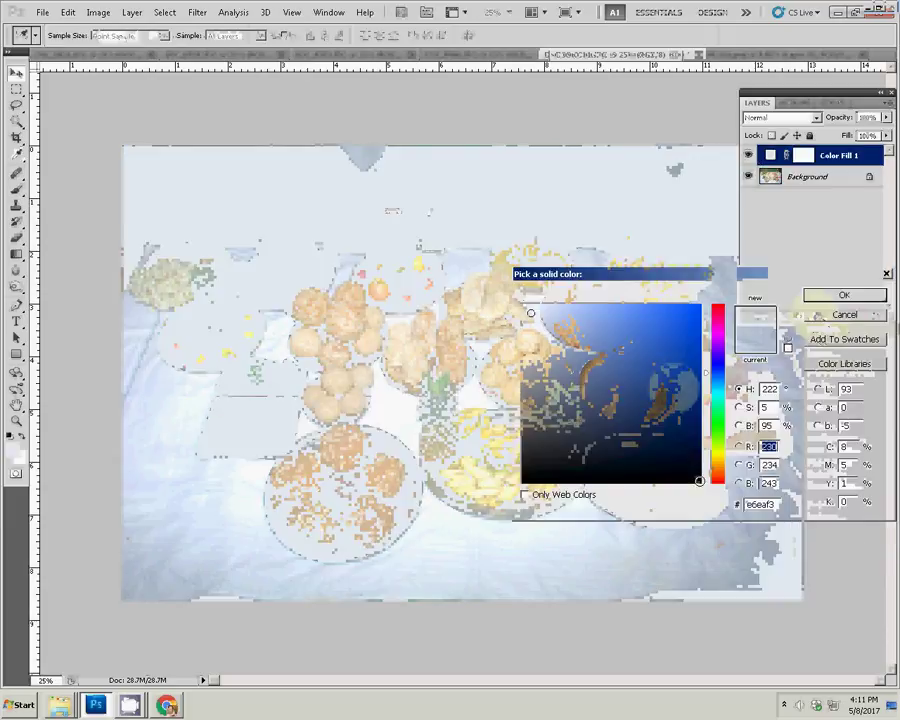
{"action": "left_click", "coordinate": [698, 480]}
{"action": "left_click", "coordinate": [845, 296]}
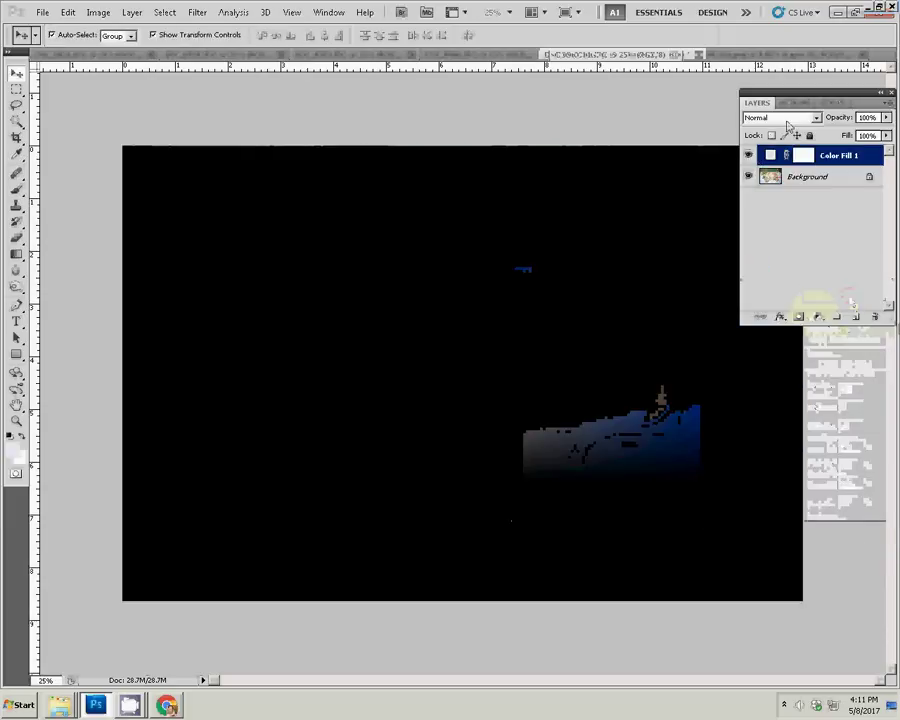
Set the fill's blend mode to Soft Light and flatten it into the Background
{"action": "left_click", "coordinate": [787, 118]}
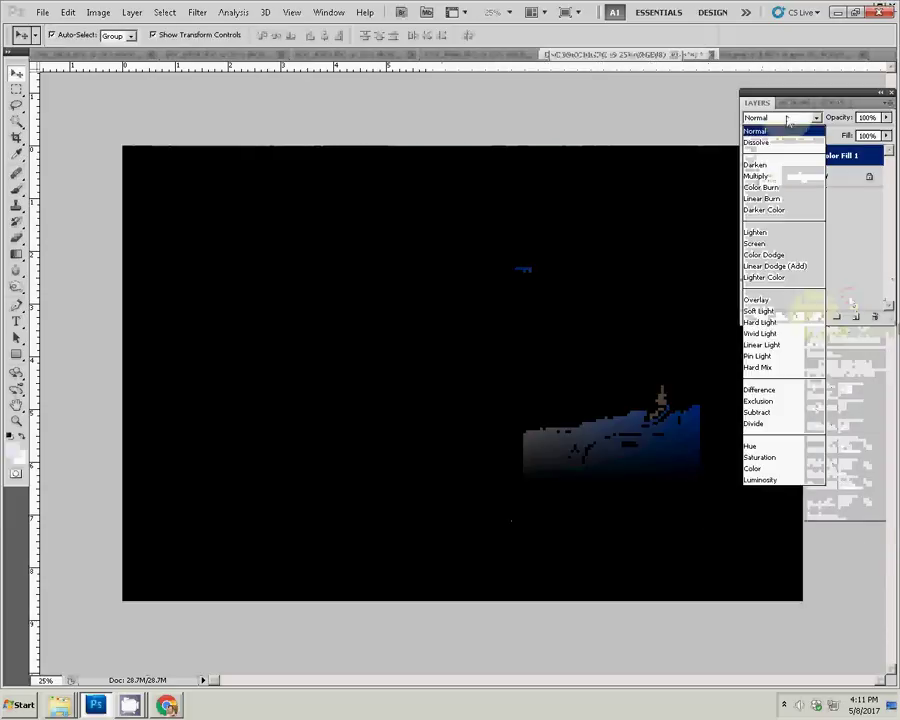
{"action": "left_click", "coordinate": [762, 176]}
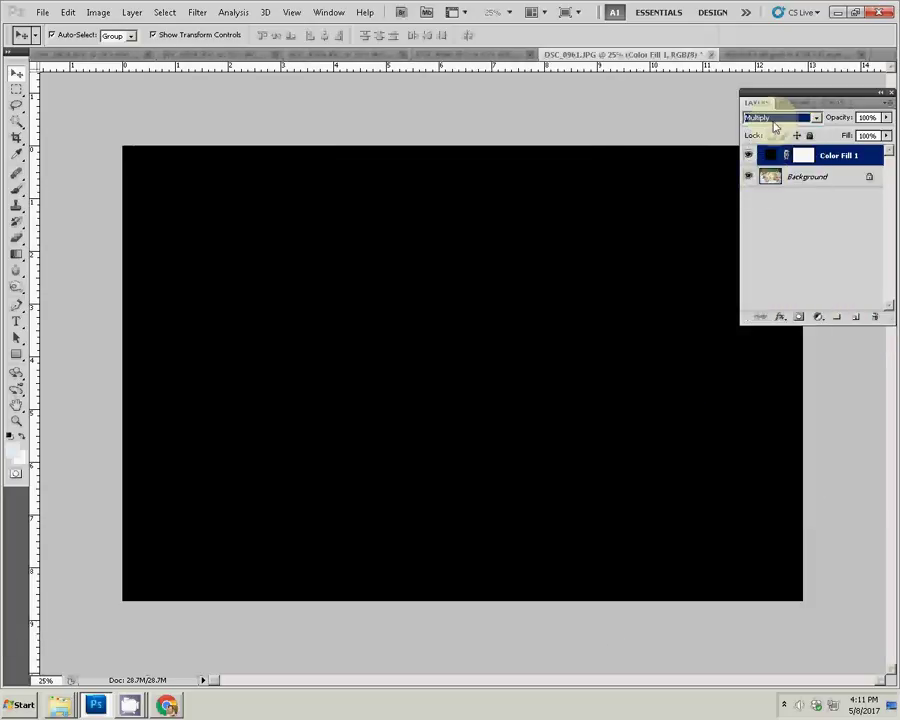
{"action": "left_click", "coordinate": [775, 118]}
{"action": "left_click", "coordinate": [760, 311]}
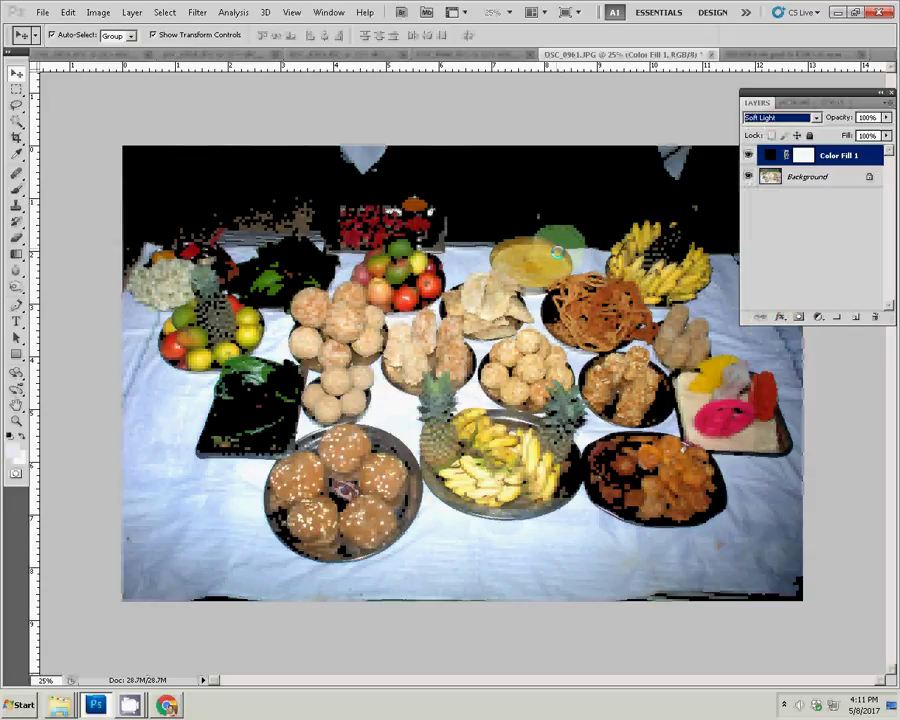
{"action": "key", "text": "ctrl+e"}
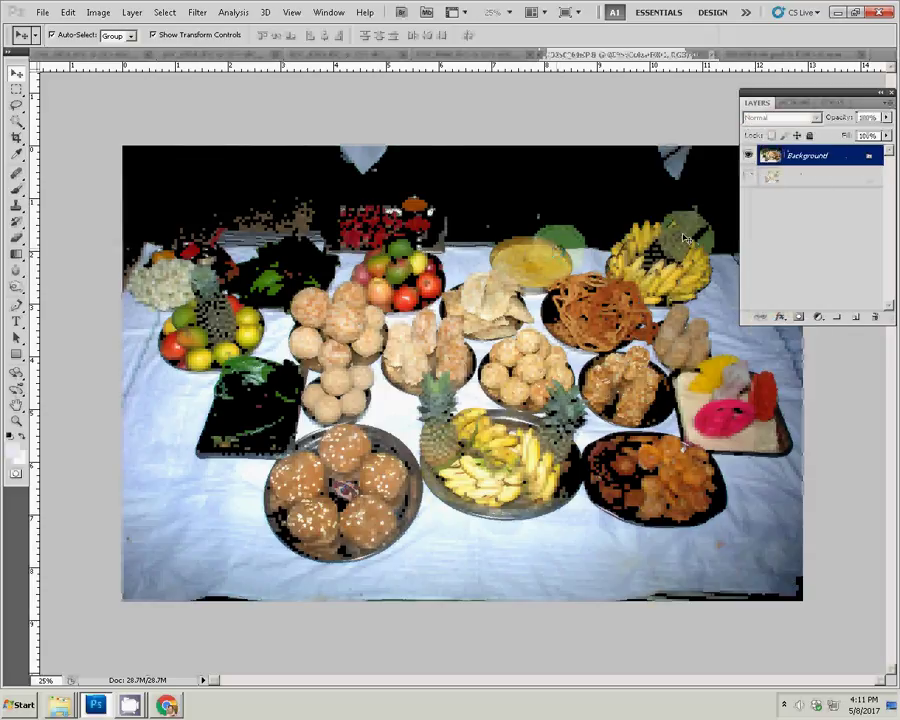
Resize the offerings photo to 8 inches wide and close it without saving
{"action": "key", "text": "ctrl+alt+i"}
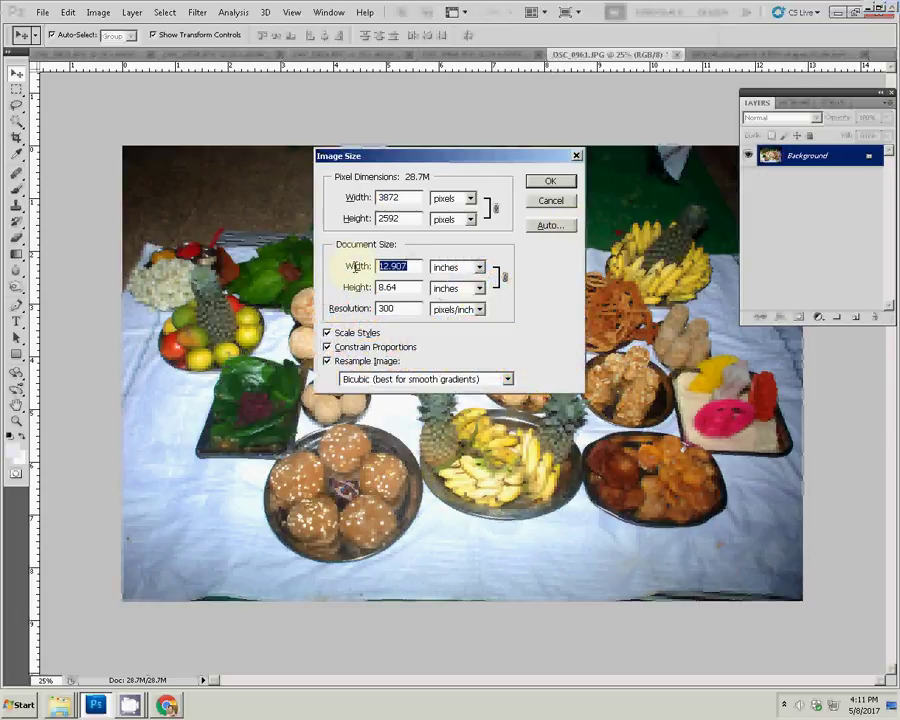
{"action": "type", "text": "8"}
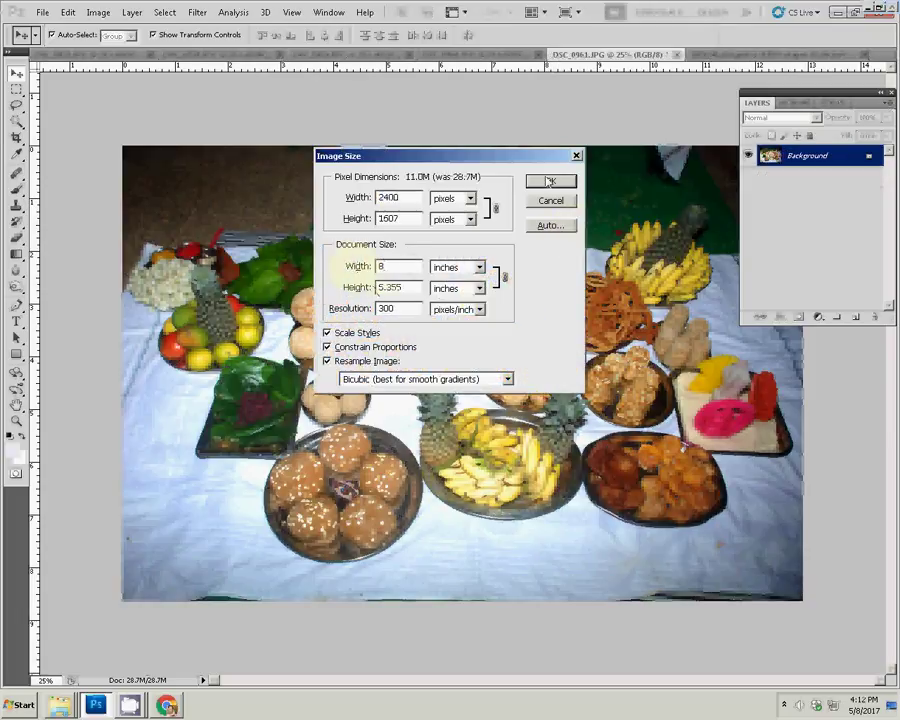
{"action": "left_click", "coordinate": [549, 181]}
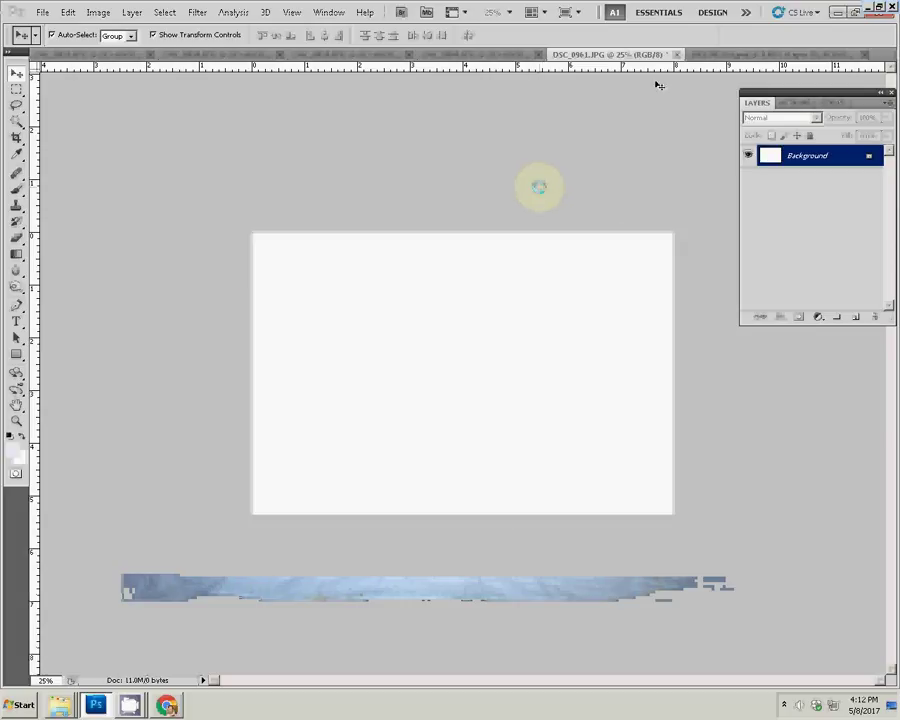
{"action": "left_click", "coordinate": [677, 55]}
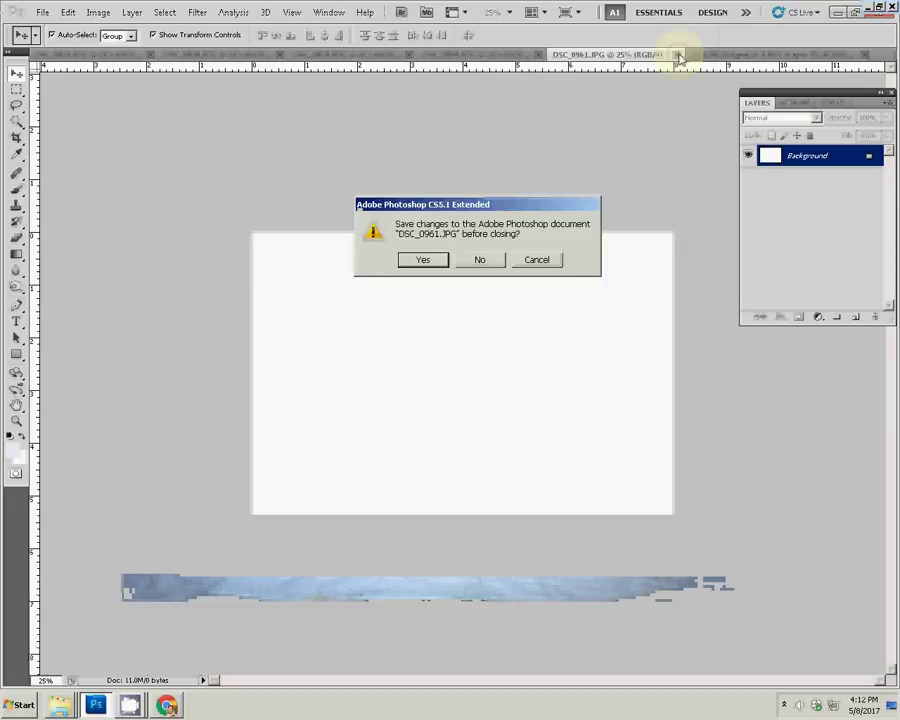
{"action": "left_click", "coordinate": [480, 259]}
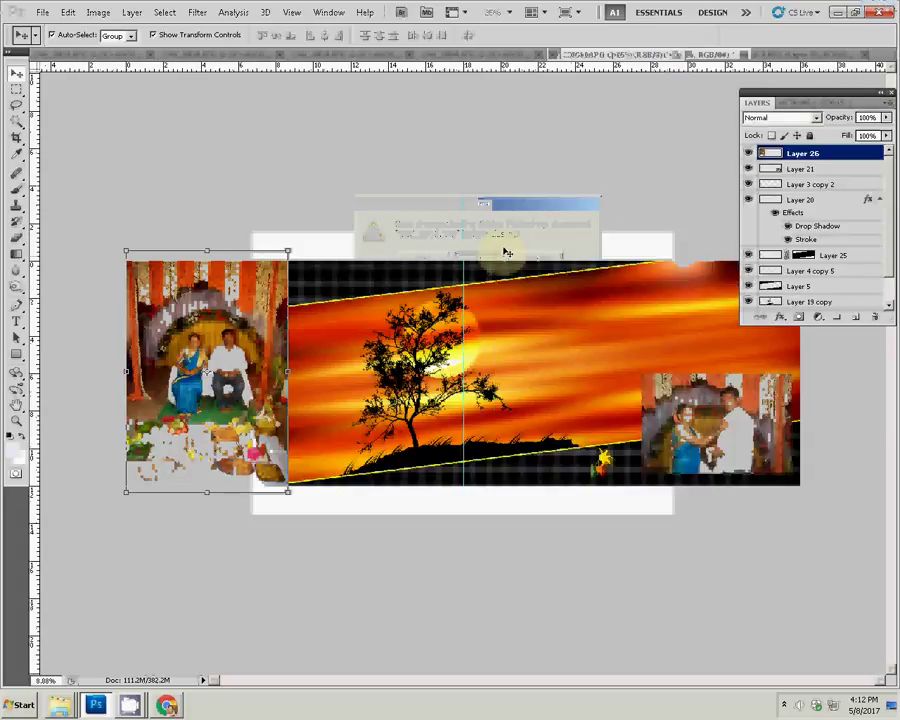
Paste the food photo as Layer 27 at the sunset panel's upper left
{"action": "key", "text": "ctrl+v"}
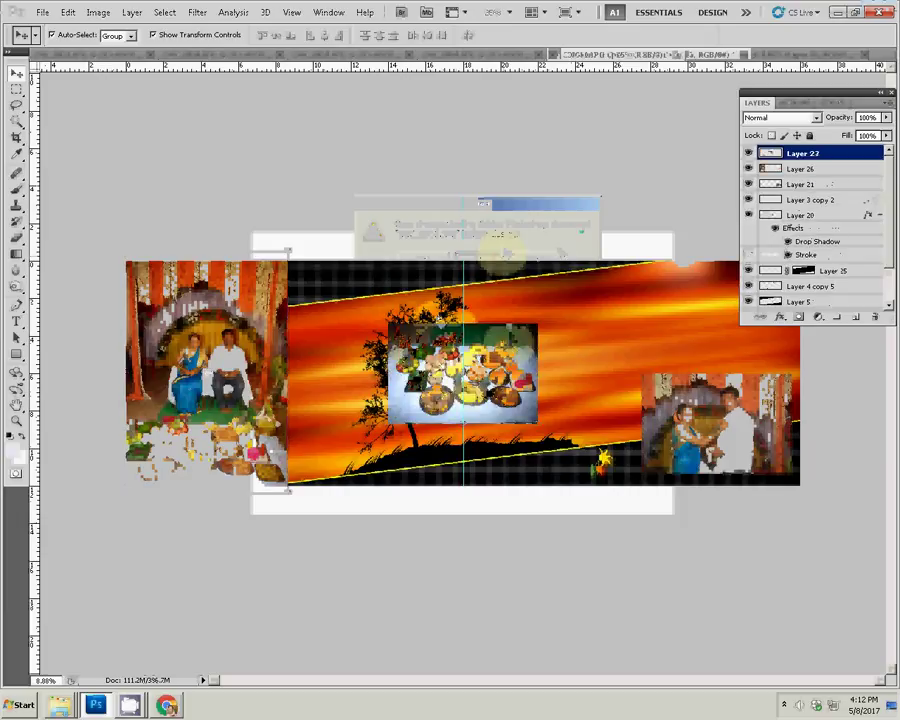
{"action": "mouse_move", "coordinate": [511, 351]}
{"action": "left_mouse_down"}
{"action": "mouse_move", "coordinate": [408, 288]}
{"action": "mouse_move", "coordinate": [426, 284]}
{"action": "left_mouse_up"}
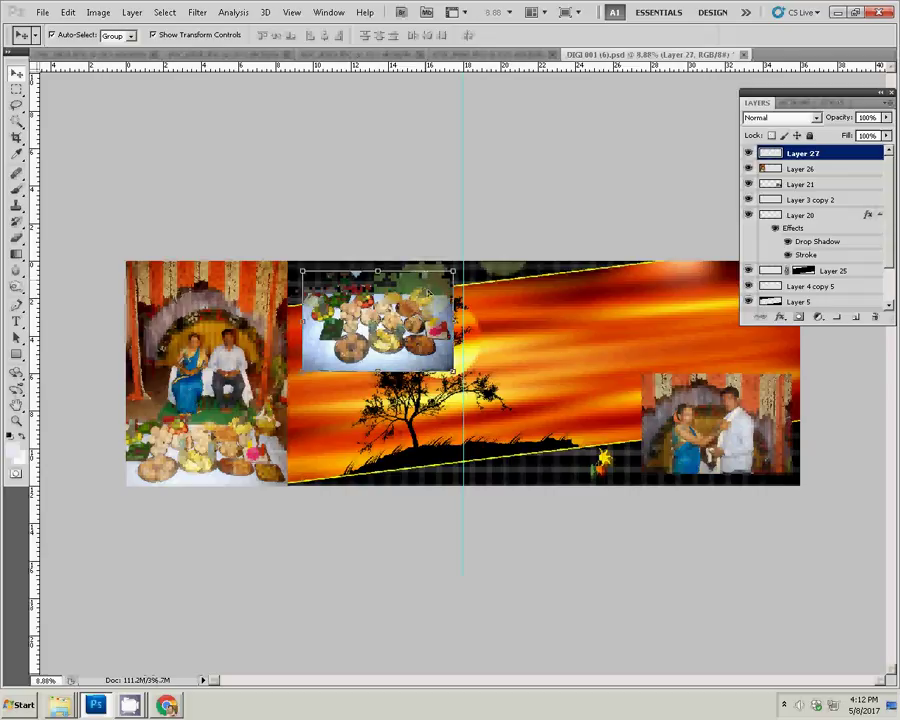
{"action": "key", "text": "shift+Up"}
{"action": "key", "text": "shift+Up"}
{"action": "key", "text": "shift+Up"}
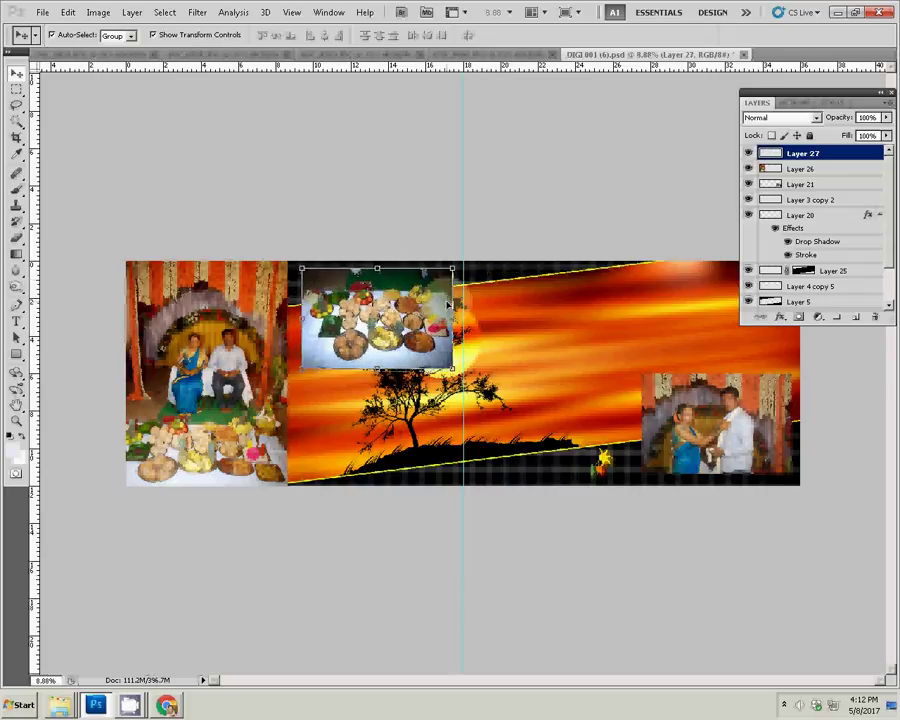
Resize the dining-table photo DSC_0960.JPG to 8 inches wide and close it unsaved
{"action": "left_click", "coordinate": [519, 58]}
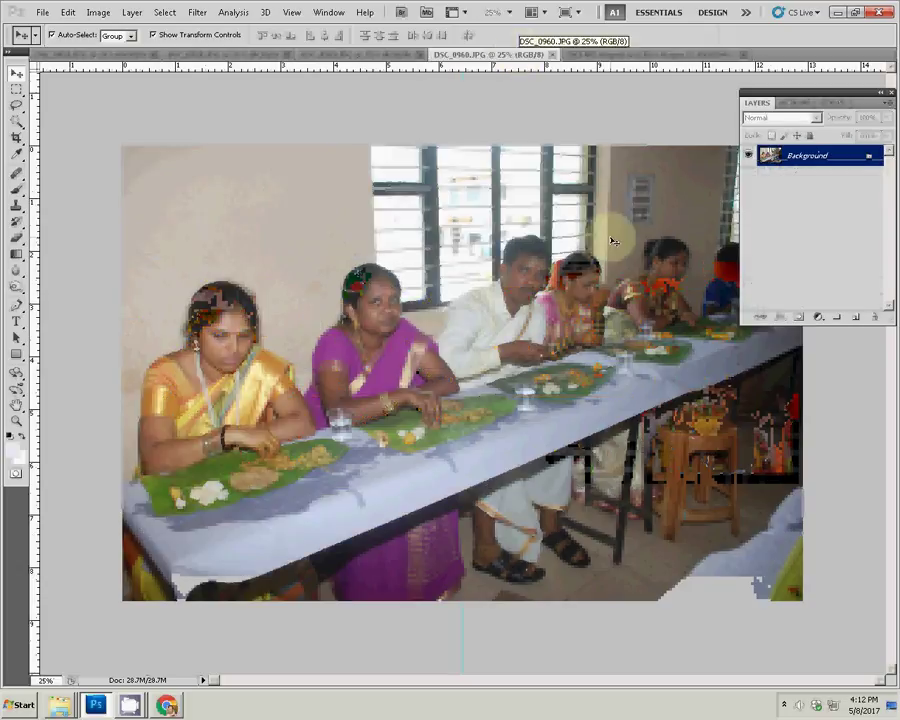
{"action": "key", "text": "ctrl+alt+i"}
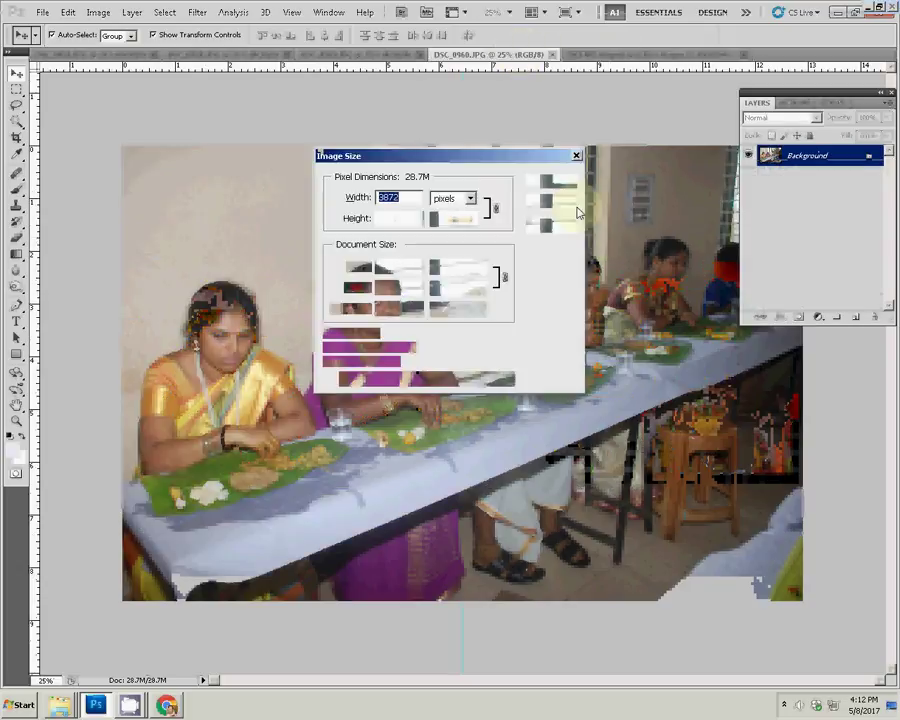
{"action": "double_click", "coordinate": [392, 266]}
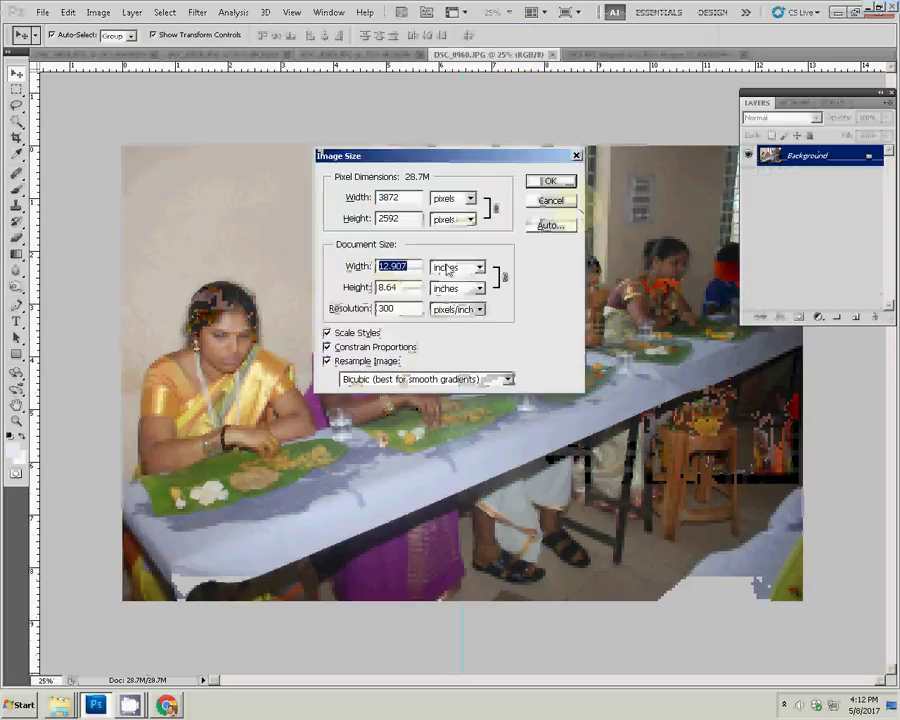
{"action": "type", "text": "8"}
{"action": "left_click", "coordinate": [550, 183]}
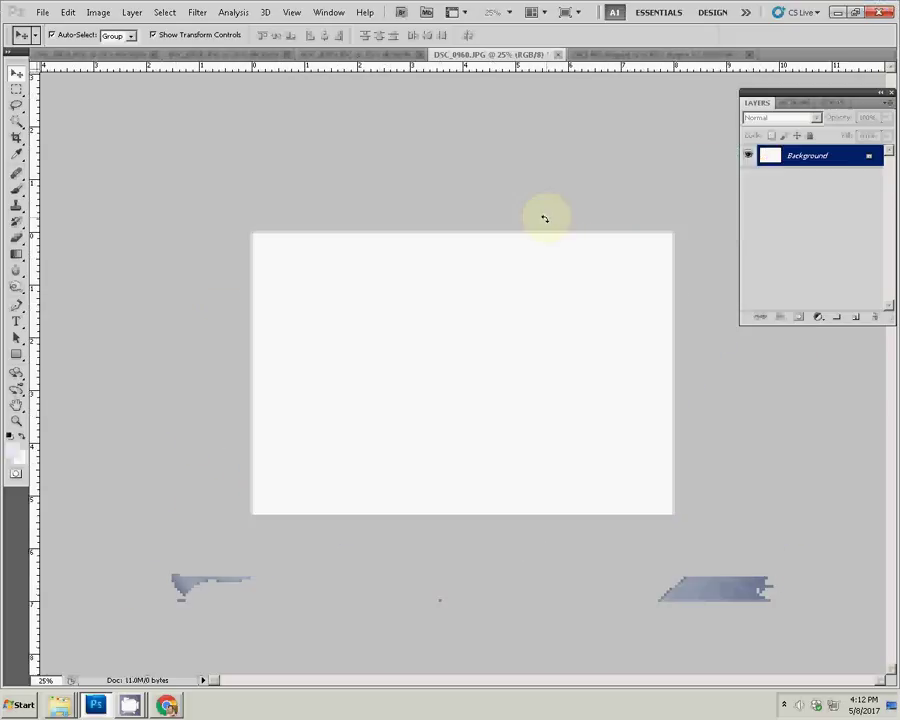
{"action": "left_click", "coordinate": [558, 55]}
{"action": "left_click", "coordinate": [490, 259]}
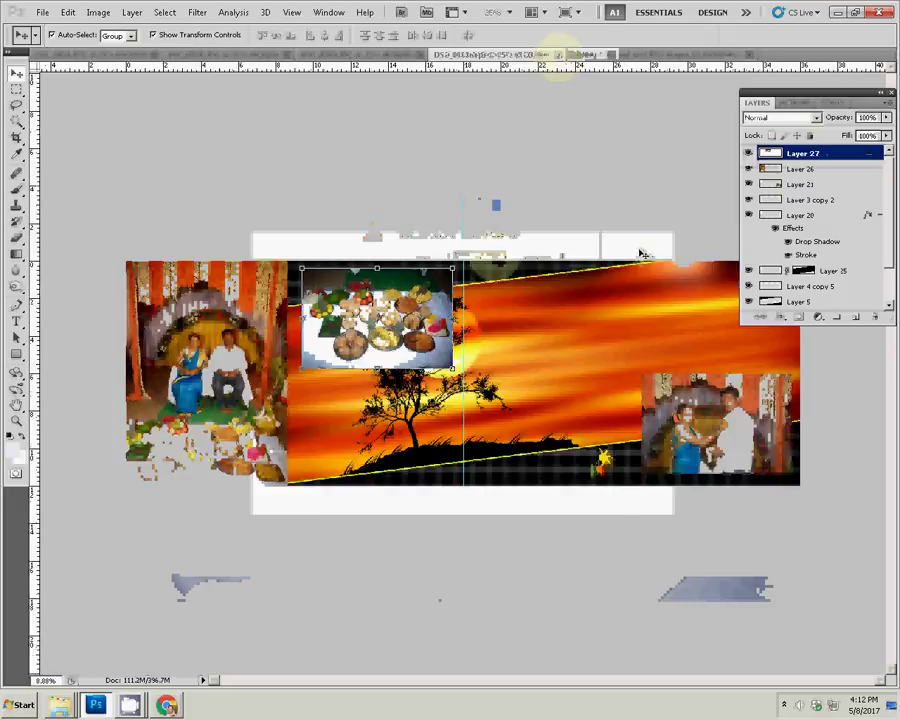
Paste the dining-table photo as Layer 28 at the panel's upper right, beside the food platter
{"action": "key", "text": "ctrl+v"}
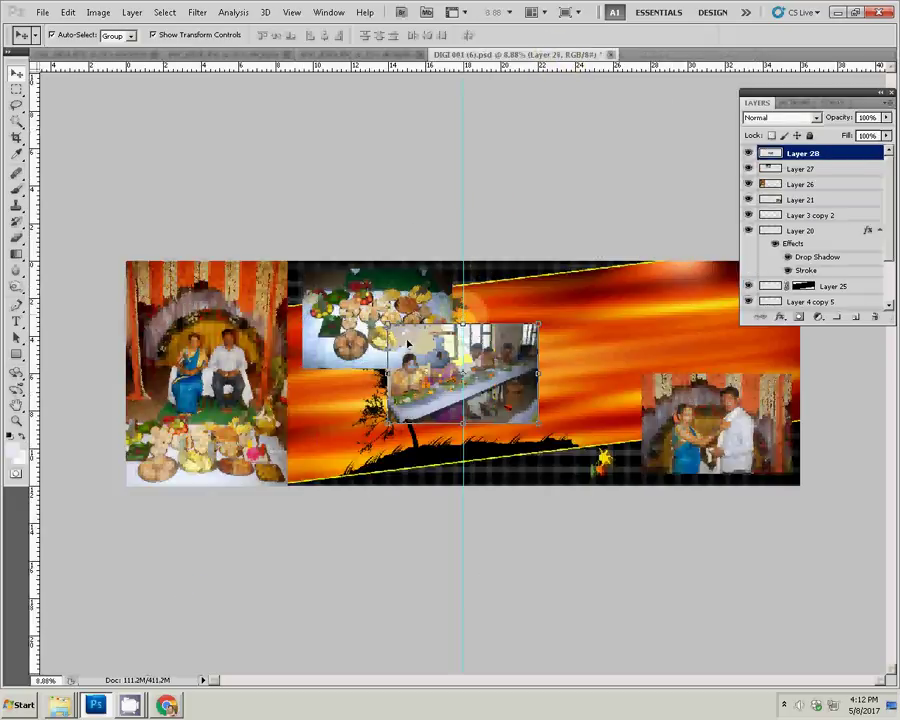
{"action": "left_click_drag", "start_coordinate": [426, 346], "coordinate": [516, 296]}
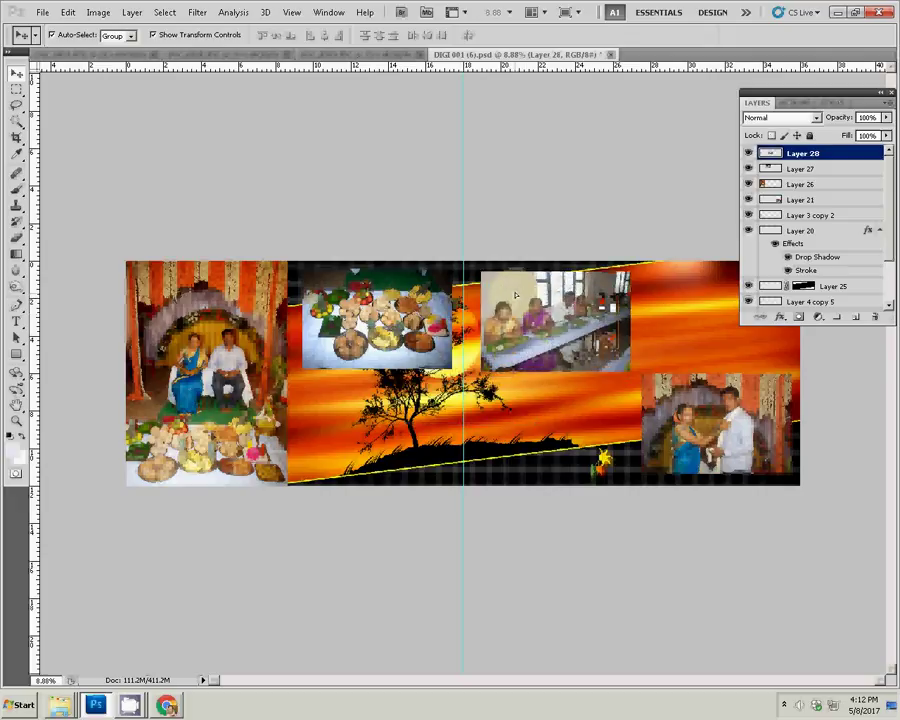
{"action": "key", "text": "ctrl+t"}
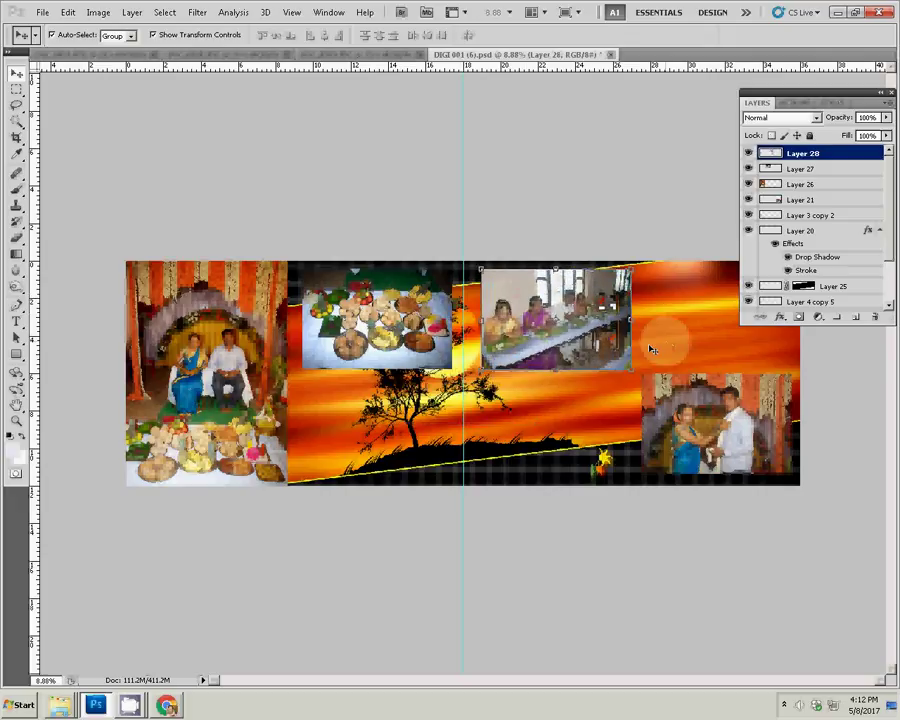
{"action": "key", "text": "Return"}
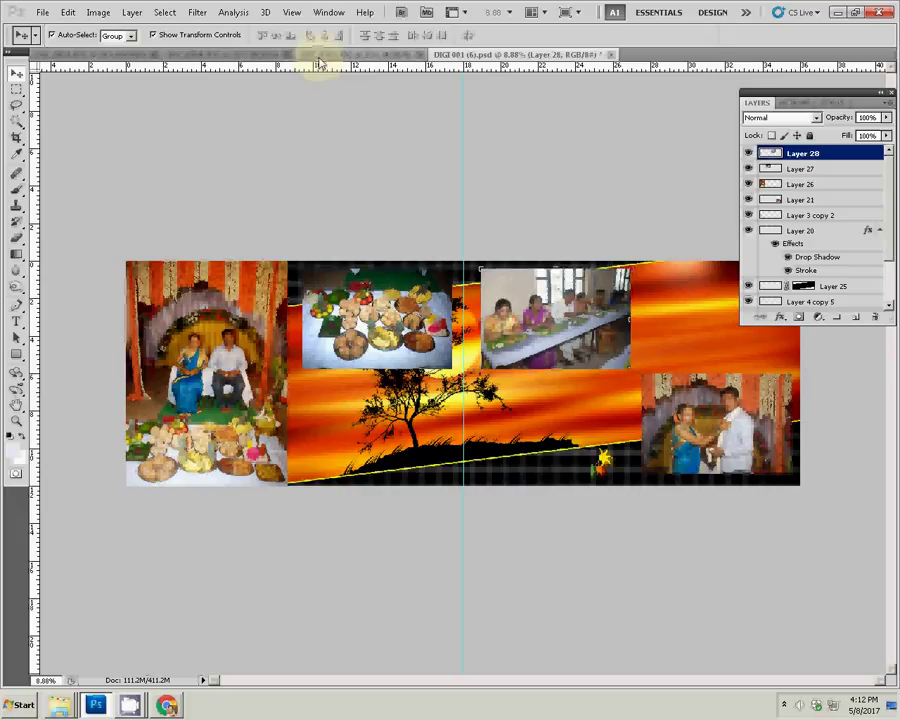
Resize the couple-sharing-food photo to 8 inches wide
{"action": "left_click", "coordinate": [320, 56]}
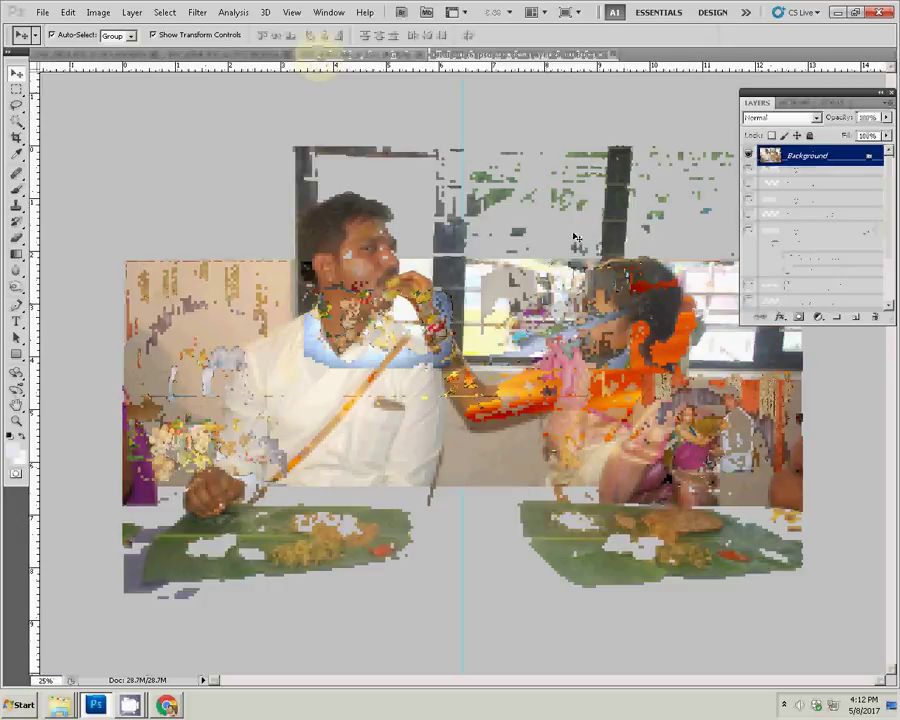
{"action": "key", "text": "ctrl+alt+i"}
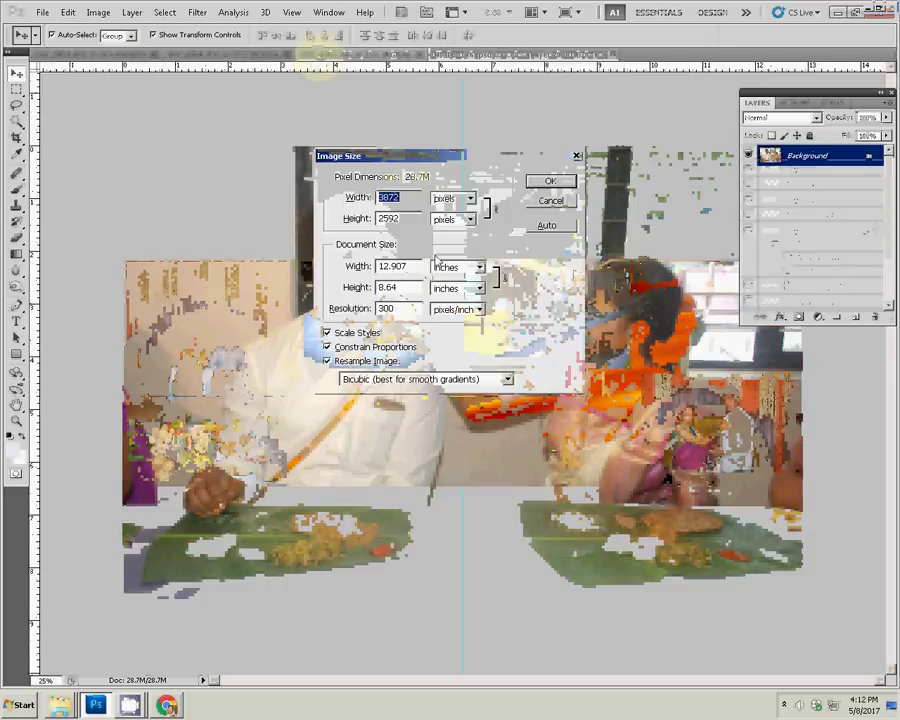
{"action": "double_click", "coordinate": [385, 266]}
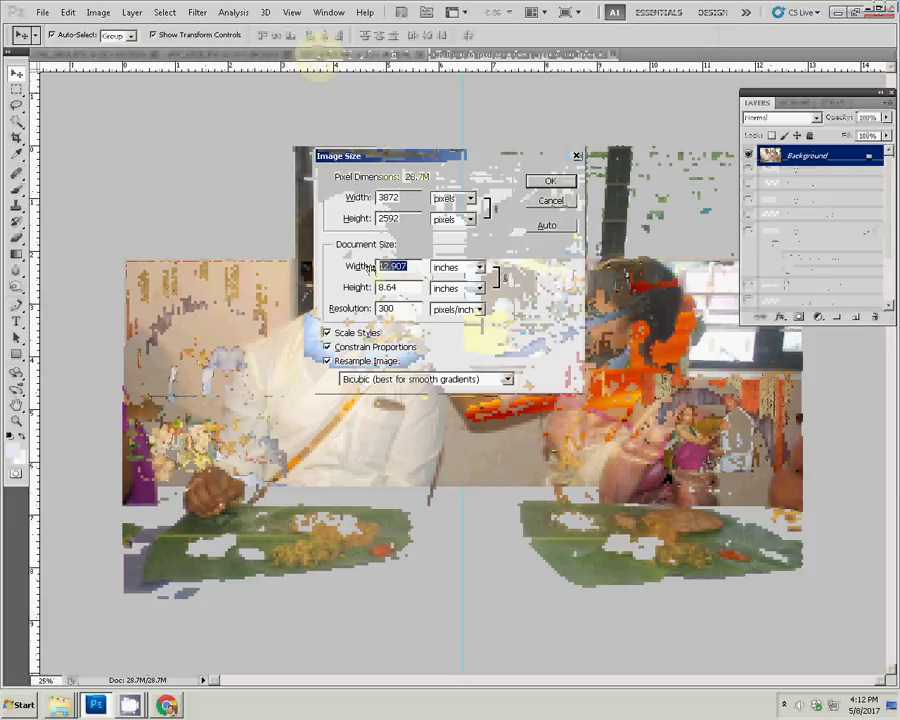
{"action": "type", "text": "8"}
{"action": "left_click", "coordinate": [550, 181]}
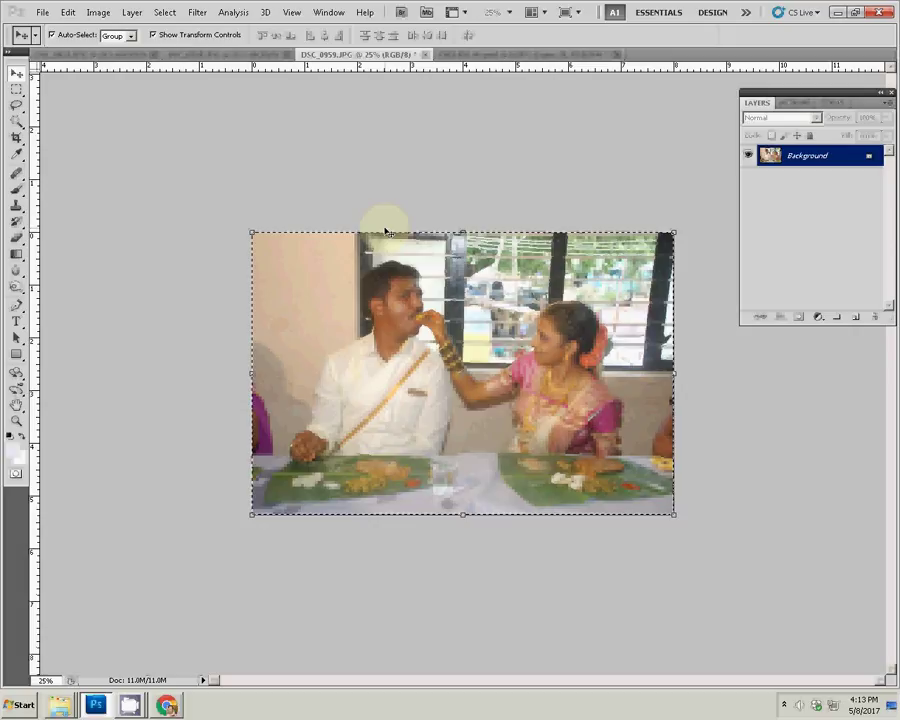
Close it unsaved and paste it as Layer 29 below the dining-table photo
{"action": "left_click", "coordinate": [425, 55]}
{"action": "left_click", "coordinate": [480, 259]}
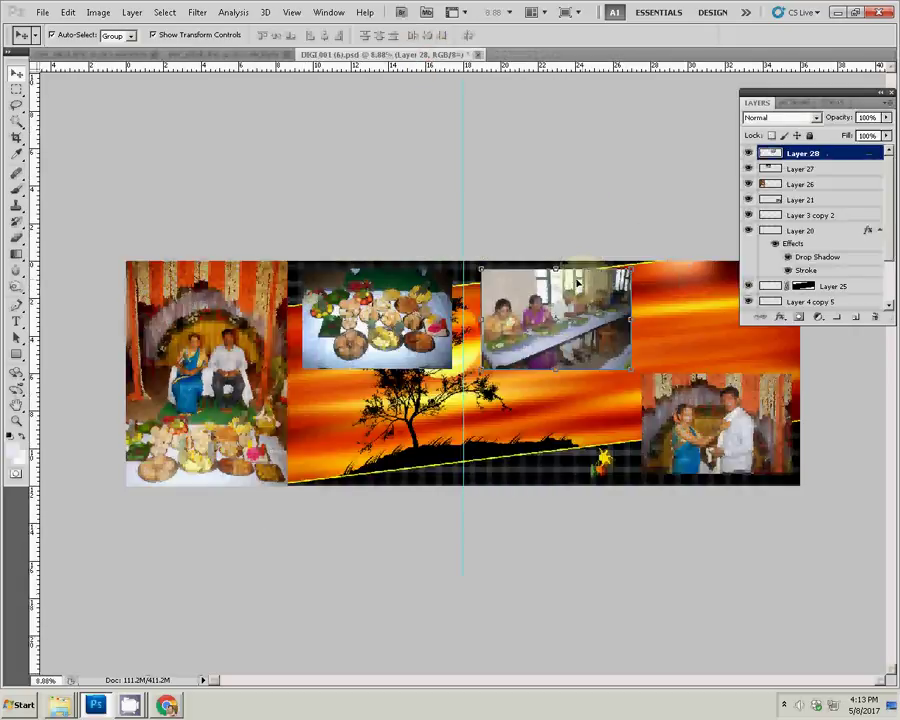
{"action": "key", "text": "ctrl+v"}
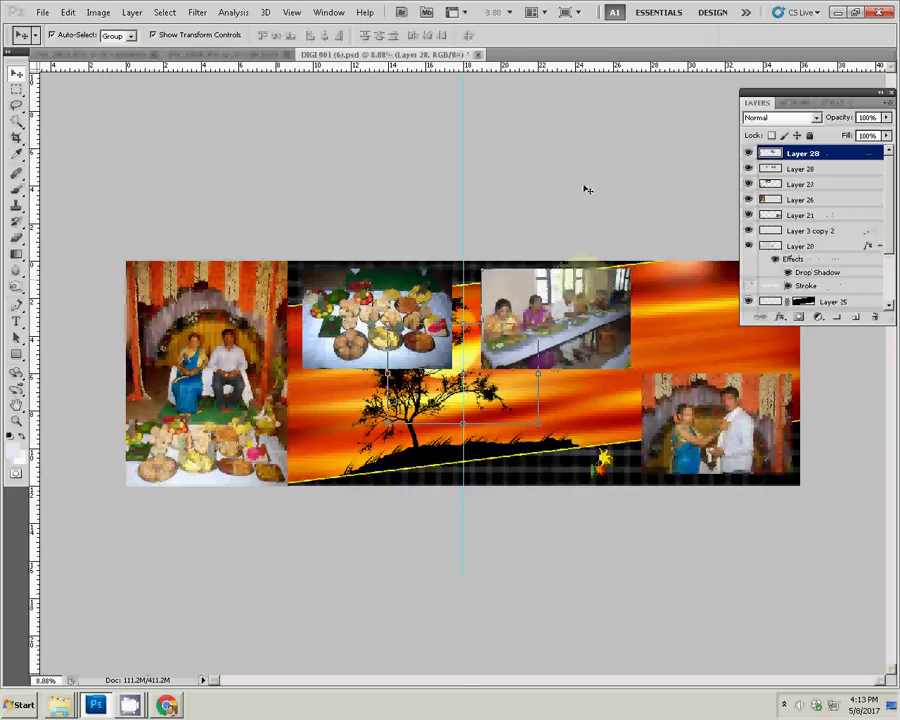
{"action": "mouse_move", "coordinate": [510, 310]}
{"action": "left_mouse_down"}
{"action": "mouse_move", "coordinate": [525, 352]}
{"action": "mouse_move", "coordinate": [576, 392]}
{"action": "left_mouse_up"}
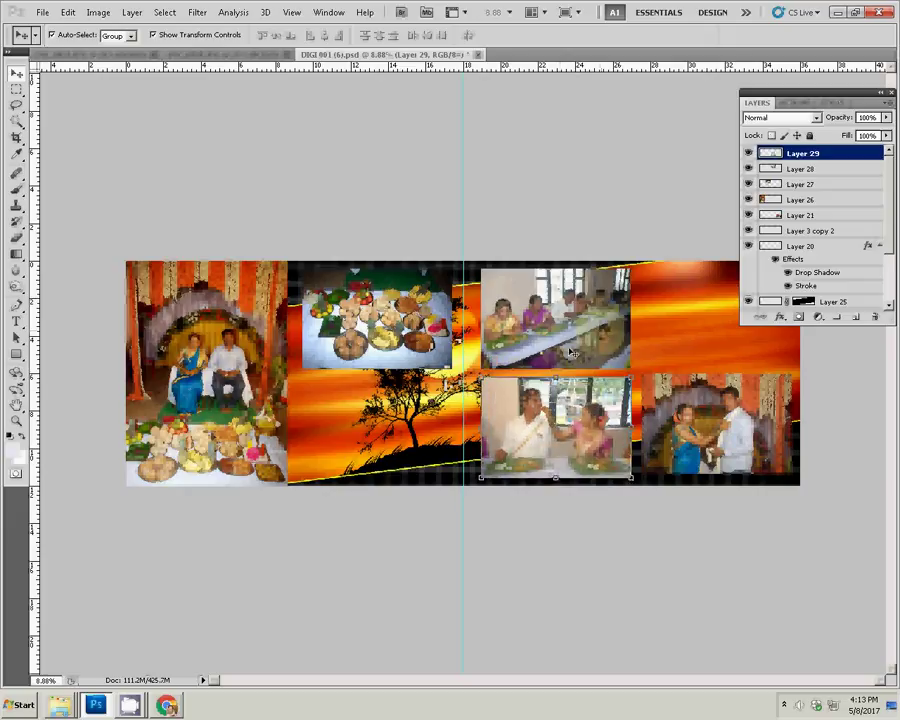
Resize DSC_0958.JPG to 8 inches wide
{"action": "left_click", "coordinate": [228, 60]}
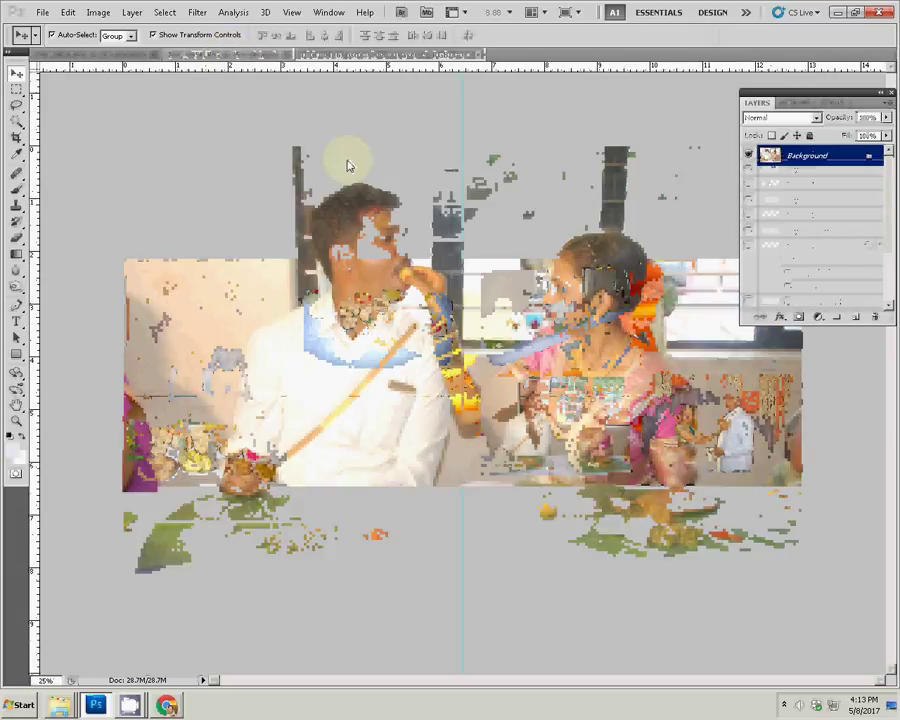
{"action": "key", "text": "ctrl+alt+i"}
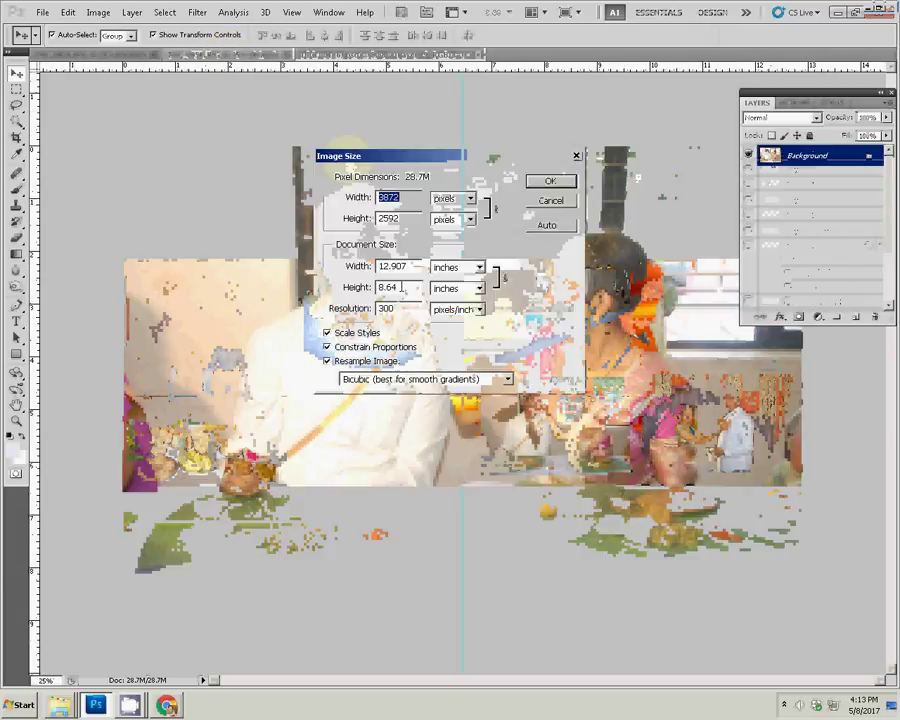
{"action": "left_click", "coordinate": [352, 270]}
{"action": "type", "text": "8"}
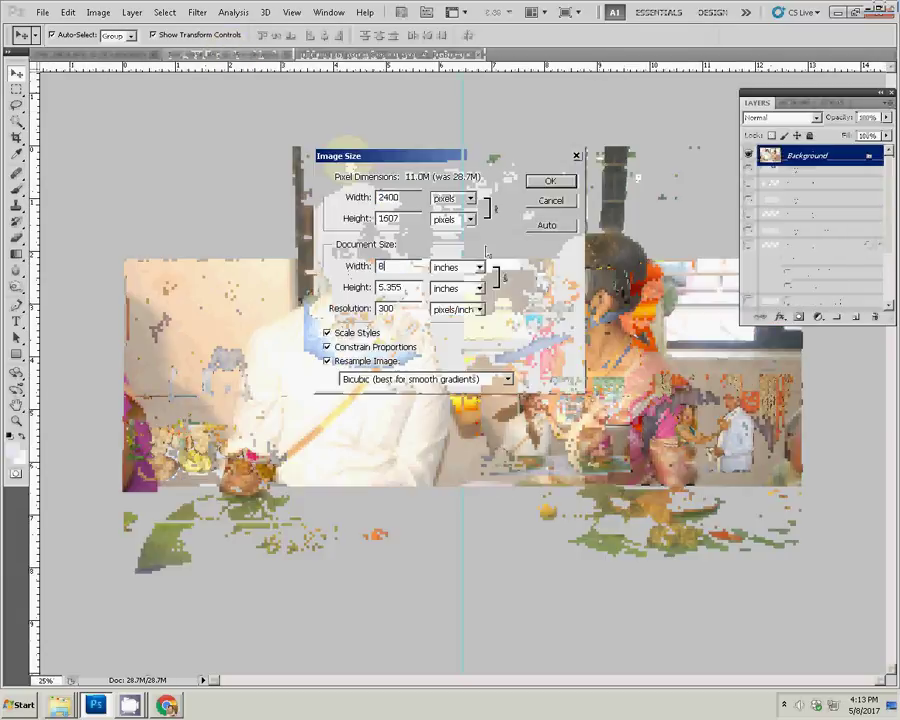
{"action": "key", "text": "Return"}
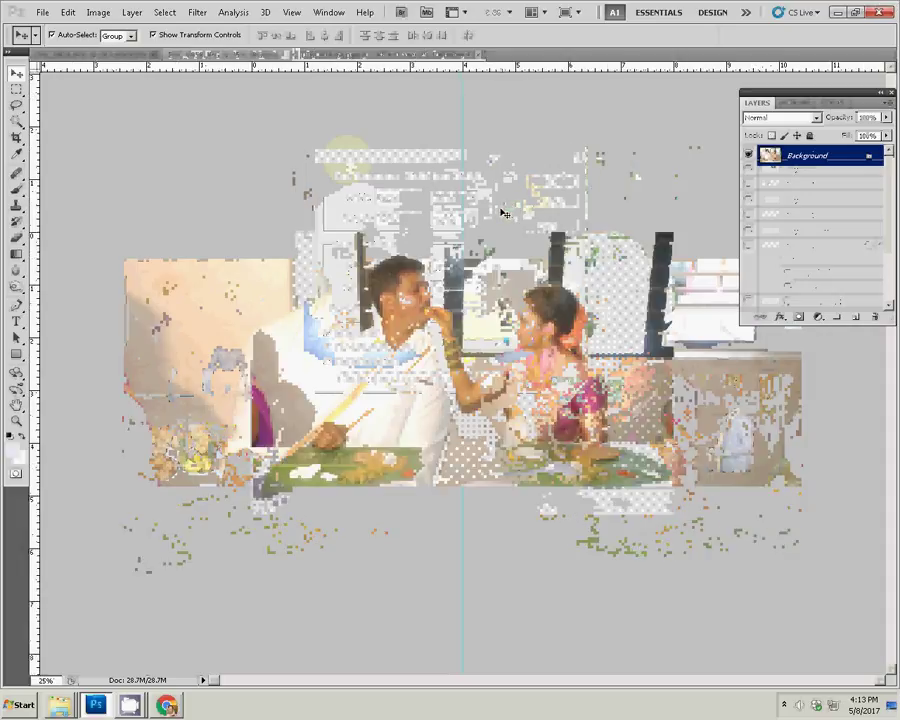
Cut the whole photo and paste it as Layer 30 above the right-hand ceremony photo
{"action": "key", "text": "ctrl+a"}
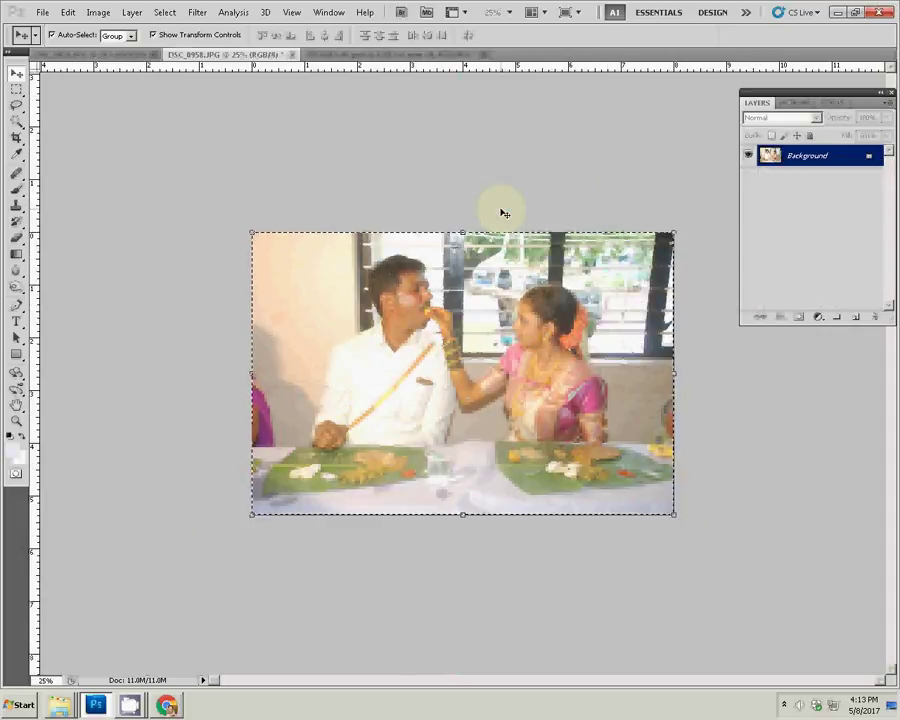
{"action": "key", "text": "ctrl+x"}
{"action": "key", "text": "ctrl+w"}
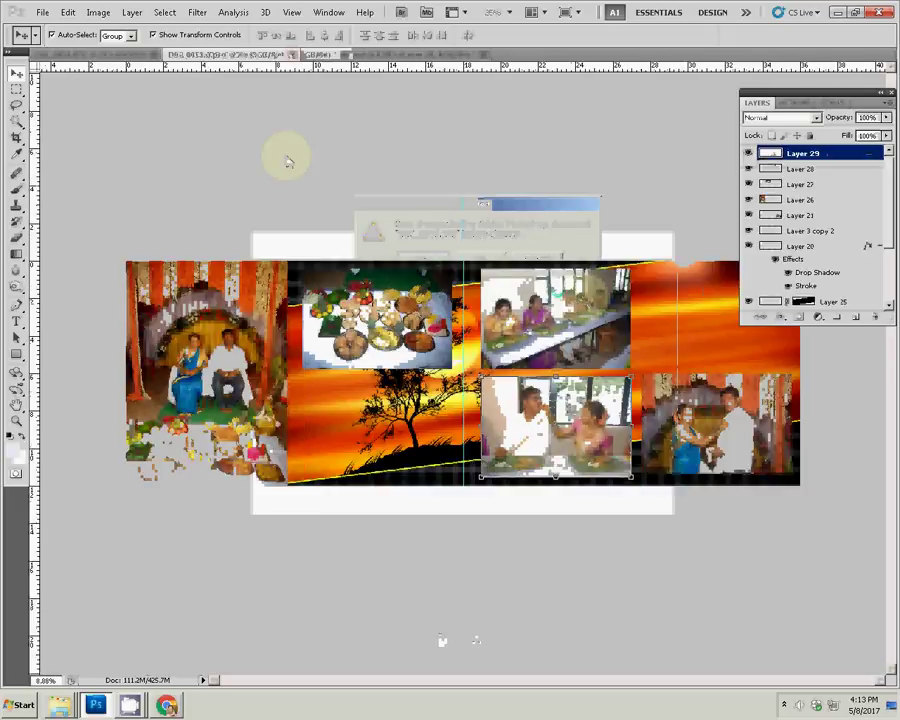
{"action": "key", "text": "ctrl+v"}
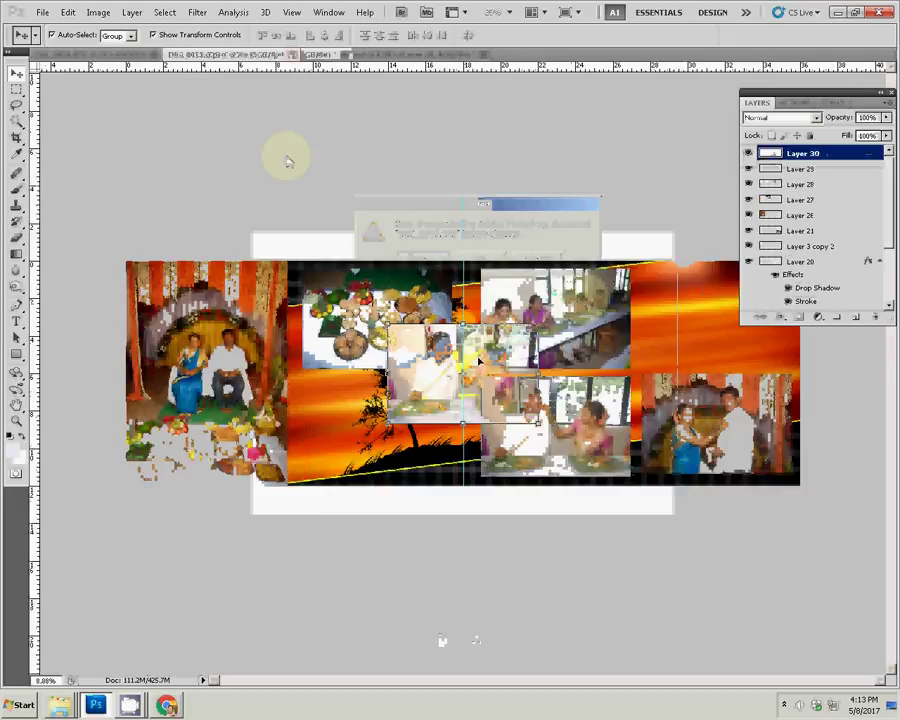
{"action": "mouse_move", "coordinate": [405, 350]}
{"action": "left_mouse_down"}
{"action": "mouse_move", "coordinate": [615, 330]}
{"action": "mouse_move", "coordinate": [655, 290]}
{"action": "left_mouse_up"}
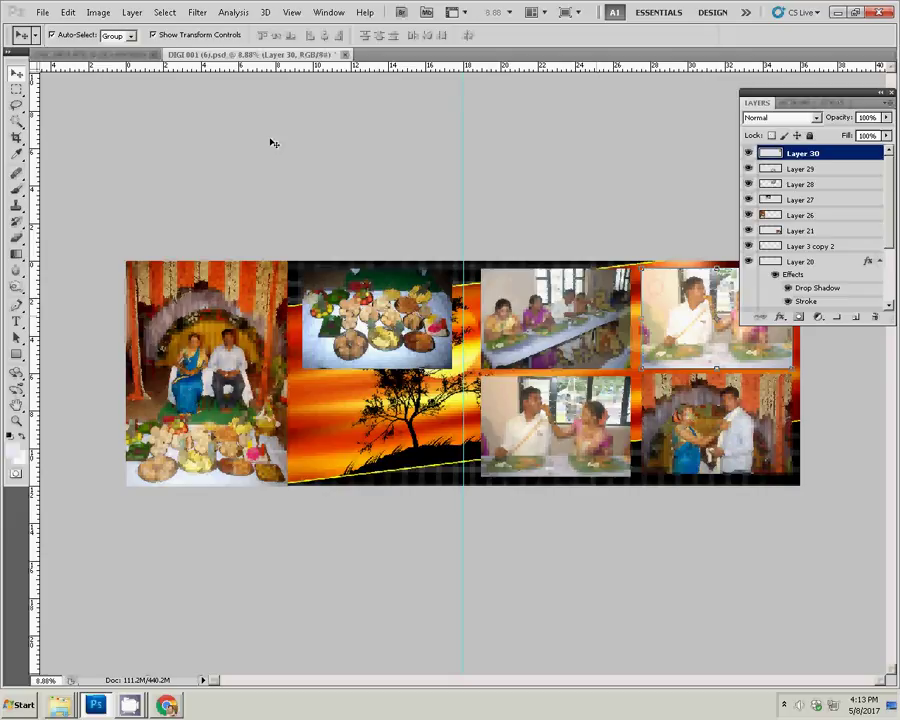
{"action": "left_click", "coordinate": [99, 59]}
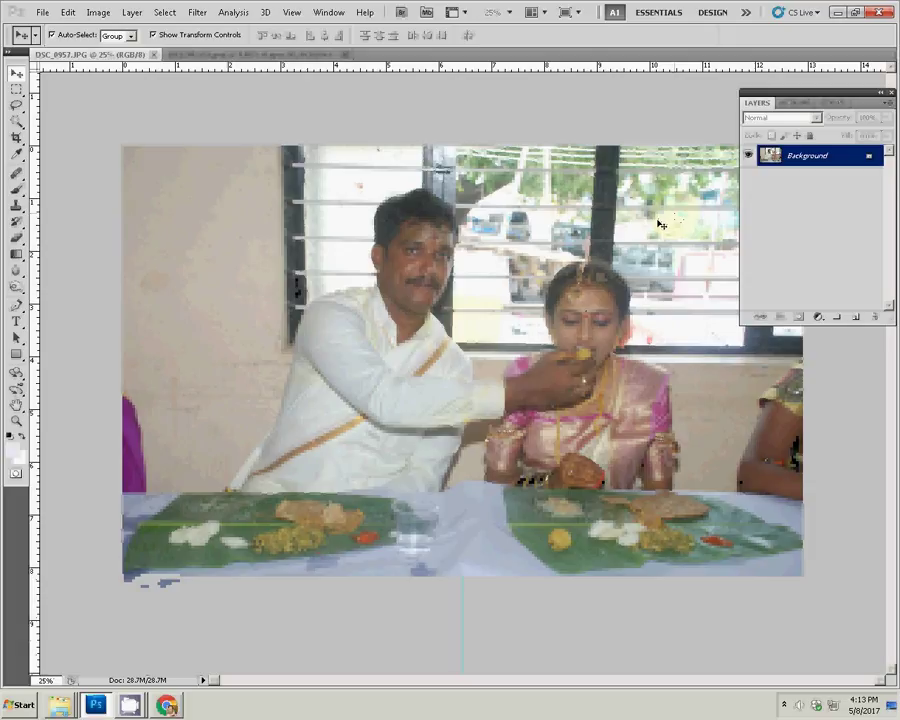
Resize DSC_0957.JPG to 8 inches wide
{"action": "key", "text": "ctrl+alt+i"}
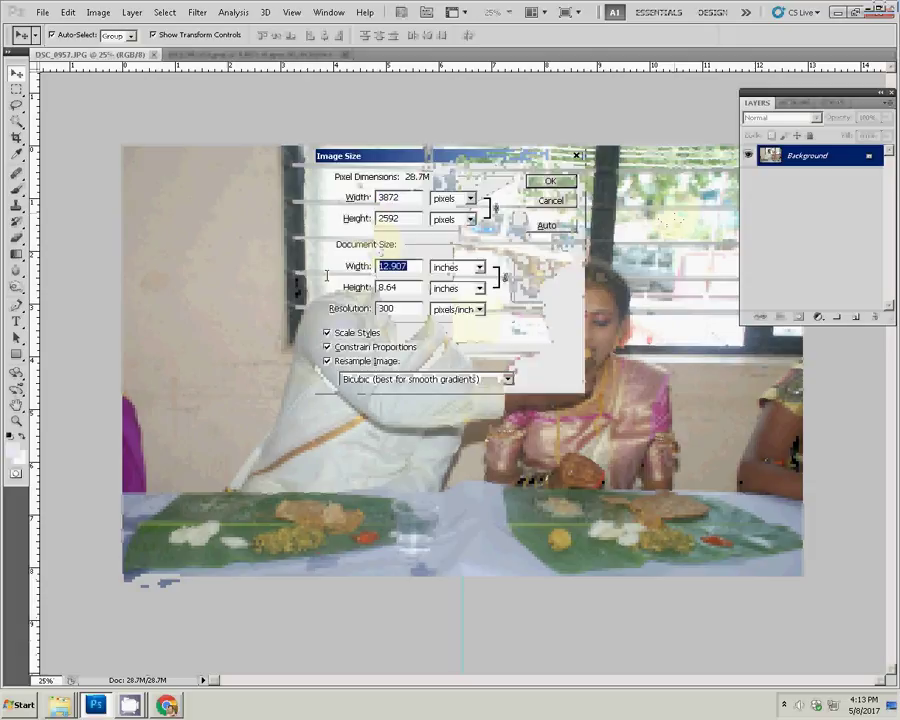
{"action": "type", "text": "8"}
{"action": "key", "text": "Return"}
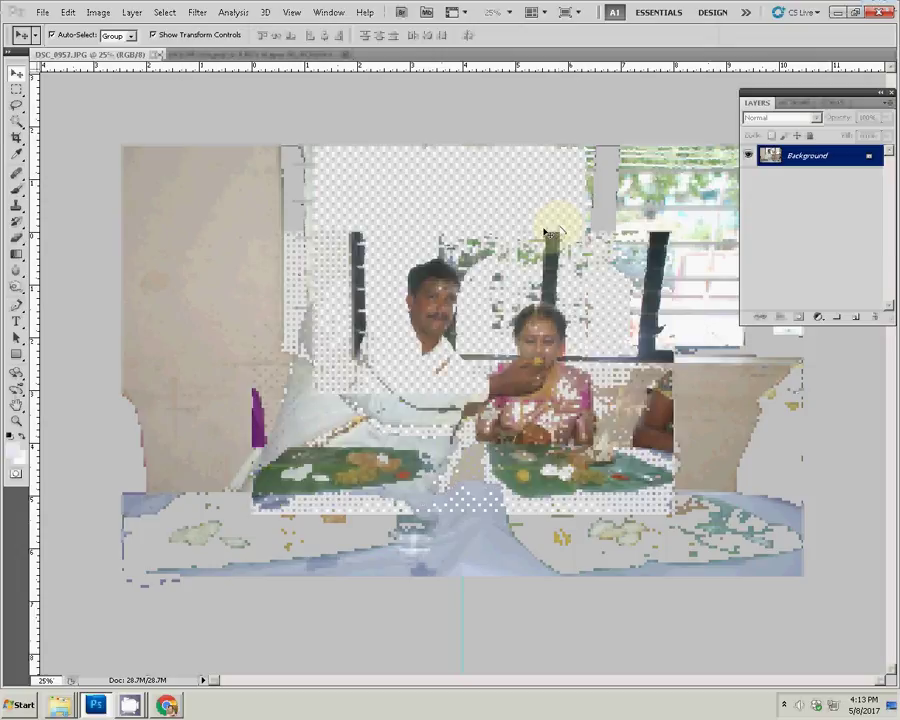
Cut the whole feeding photo to the clipboard and close it without saving
{"action": "key", "text": "ctrl+a"}
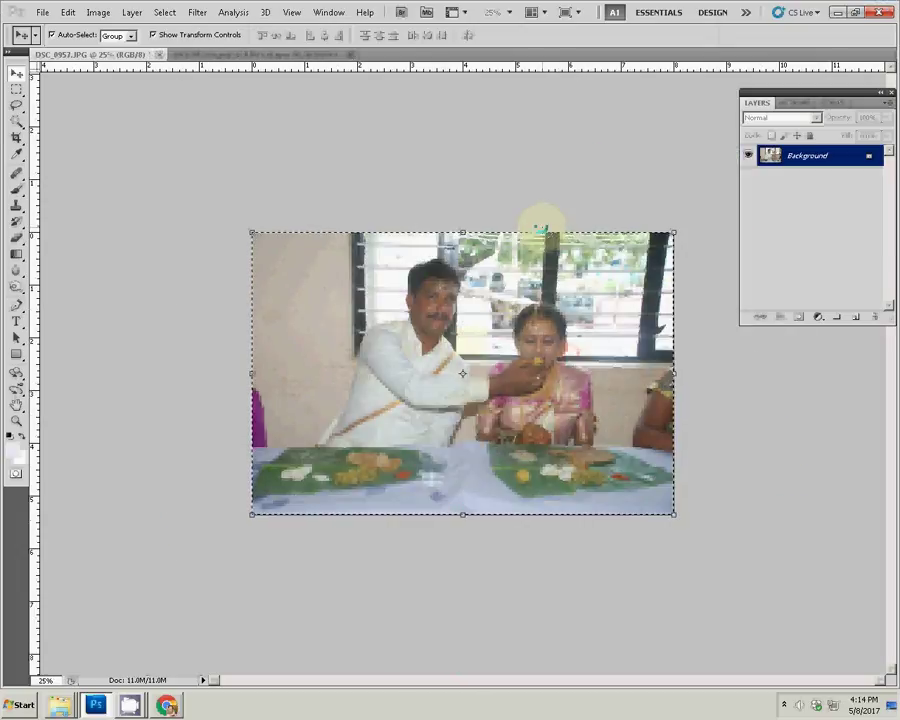
{"action": "key", "text": "BackSpace"}
{"action": "left_click", "coordinate": [158, 54]}
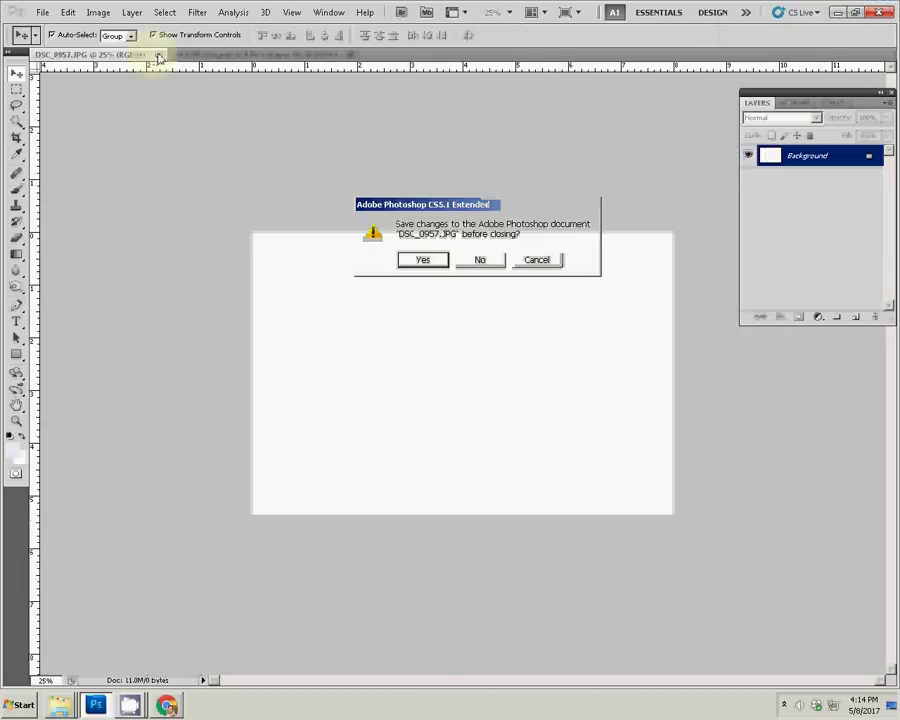
{"action": "left_click", "coordinate": [479, 259]}
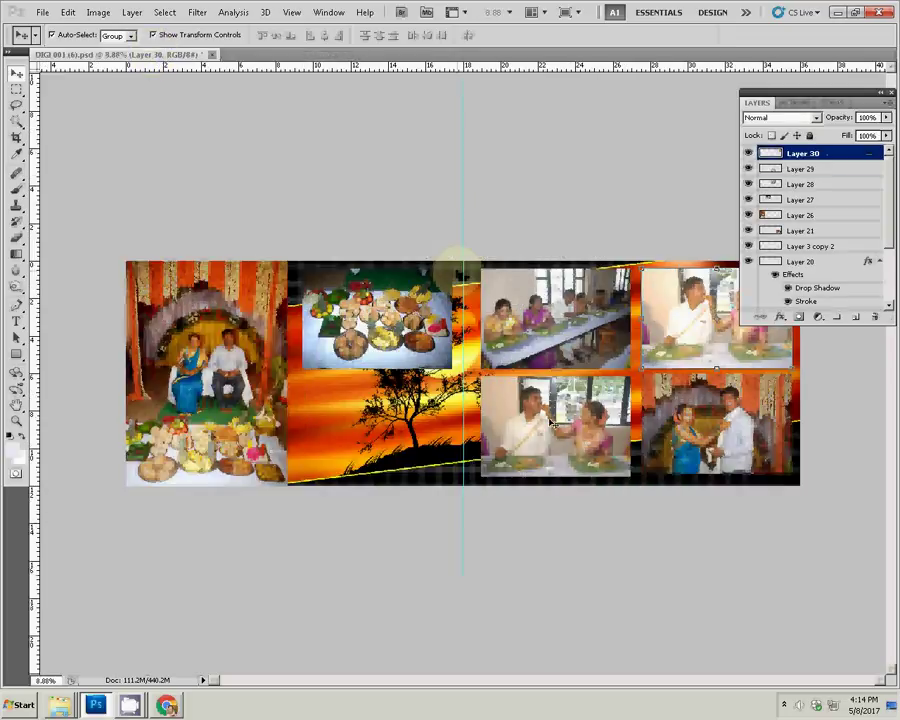
Delete the lower-middle photo's layer and move the table dining photo down into that slot
{"action": "key", "text": "alt+bracketleft"}
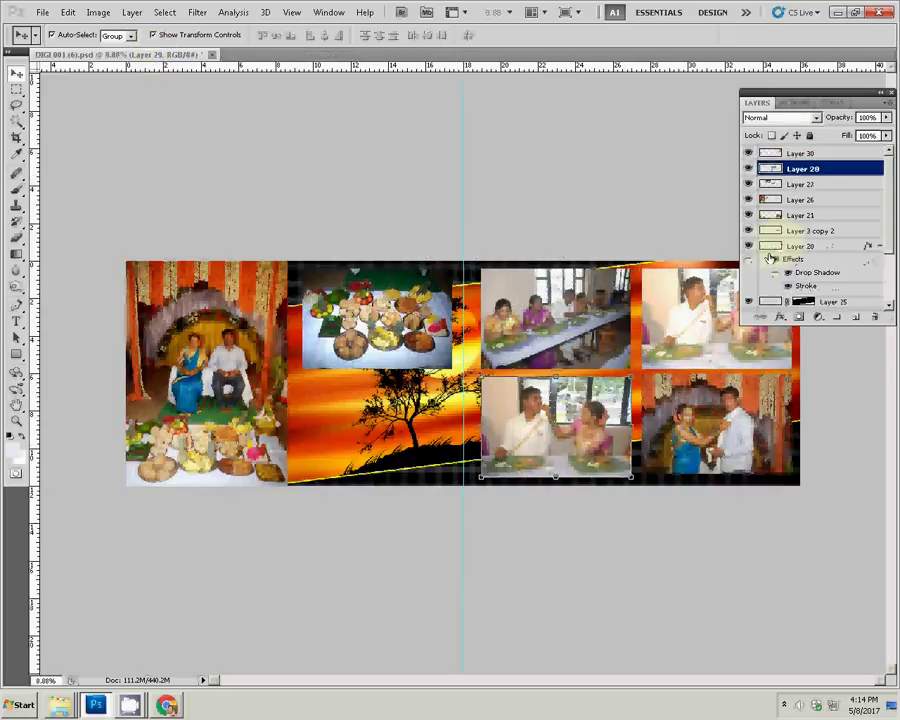
{"action": "key", "text": "Delete"}
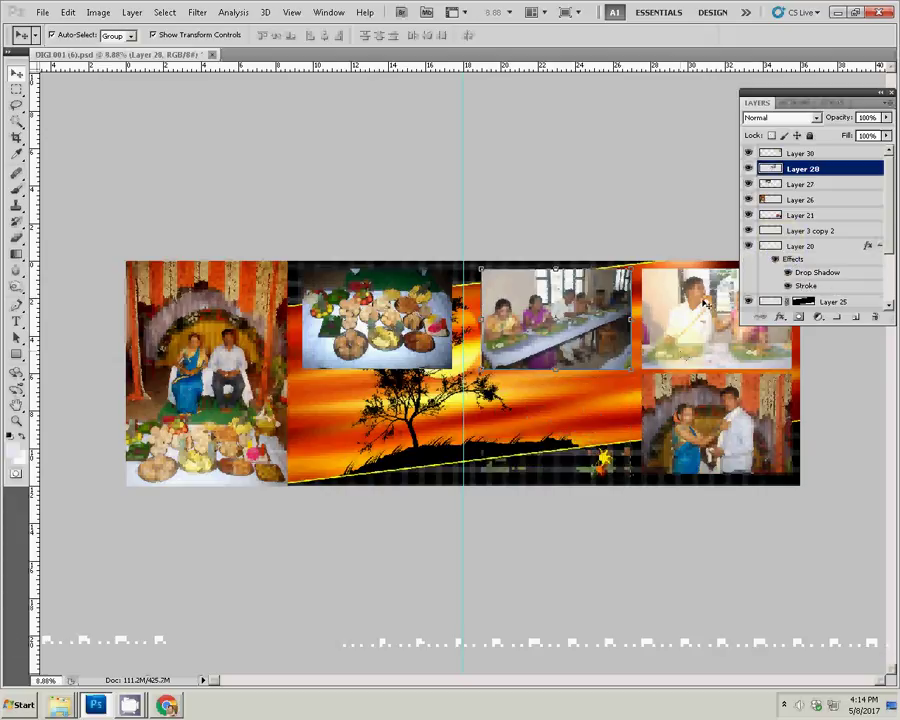
{"action": "left_click_drag", "start_coordinate": [586, 302], "coordinate": [586, 410]}
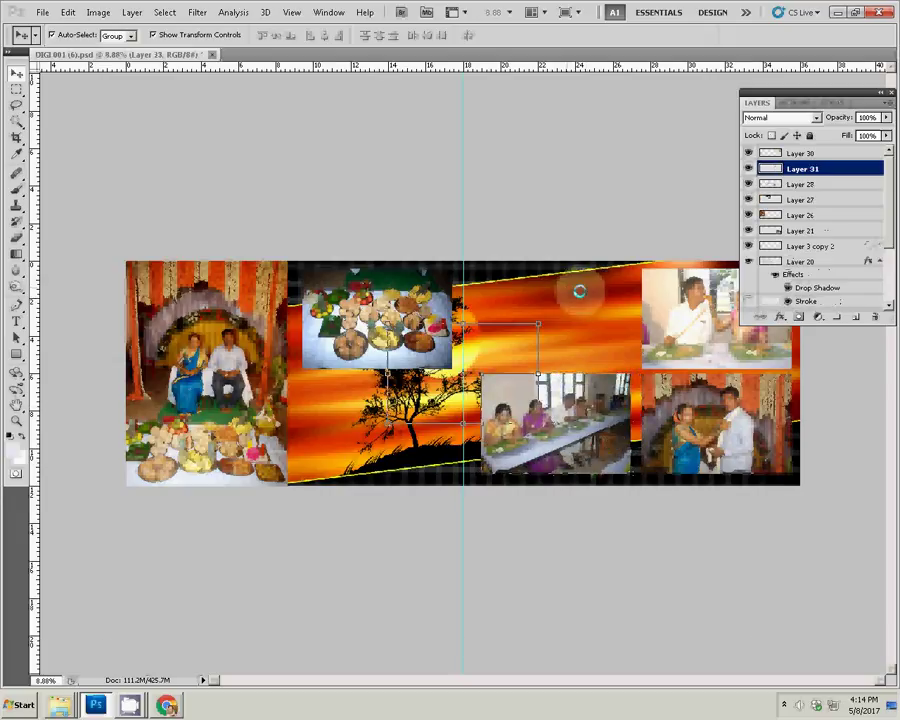
Paste the resized feeding photo and place it in the upper-middle slot
{"action": "key", "text": "ctrl+v"}
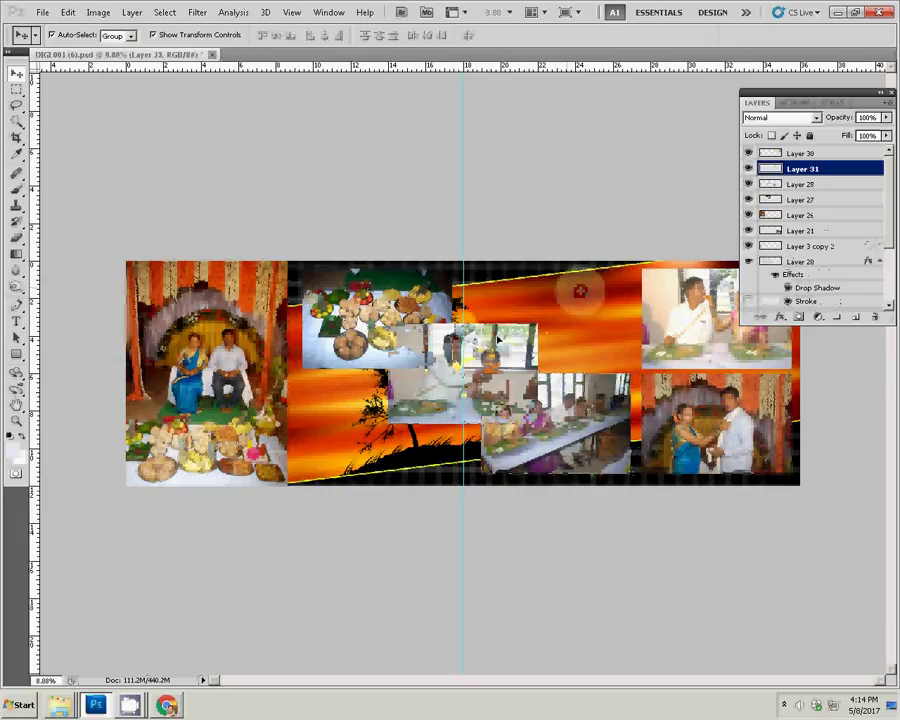
{"action": "left_click_drag", "start_coordinate": [497, 340], "coordinate": [593, 283]}
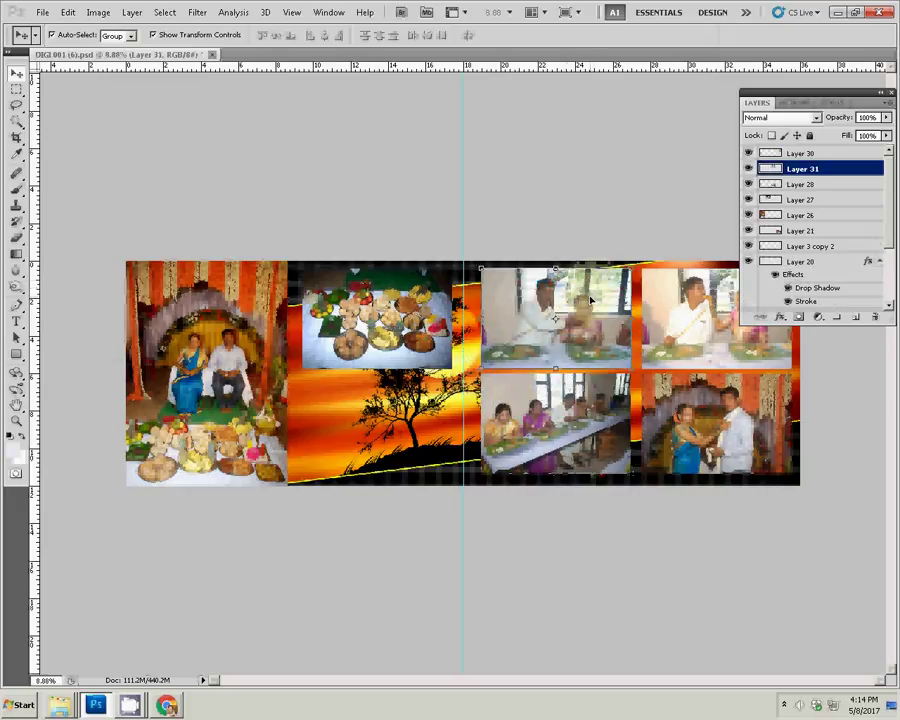
{"action": "left_click", "coordinate": [502, 192]}
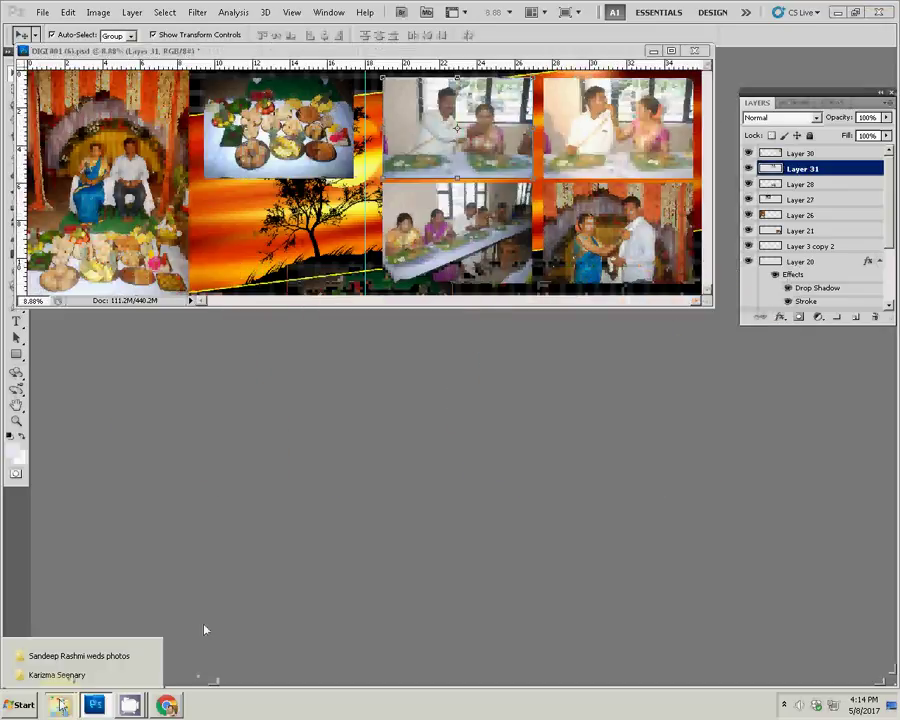
Move DSC_0957–0961, DSC_0967 and DSC_0968 into the sss d folder, then open DSC_0928 in Photoshop
{"action": "left_click", "coordinate": [79, 656]}
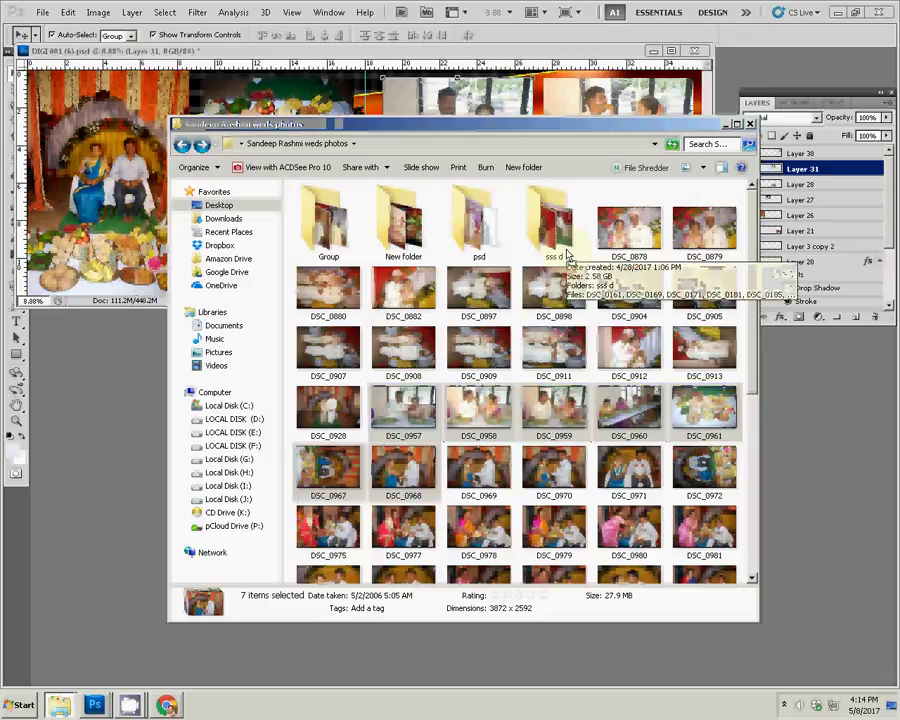
{"action": "left_click_drag", "start_coordinate": [567, 255], "coordinate": [567, 256]}
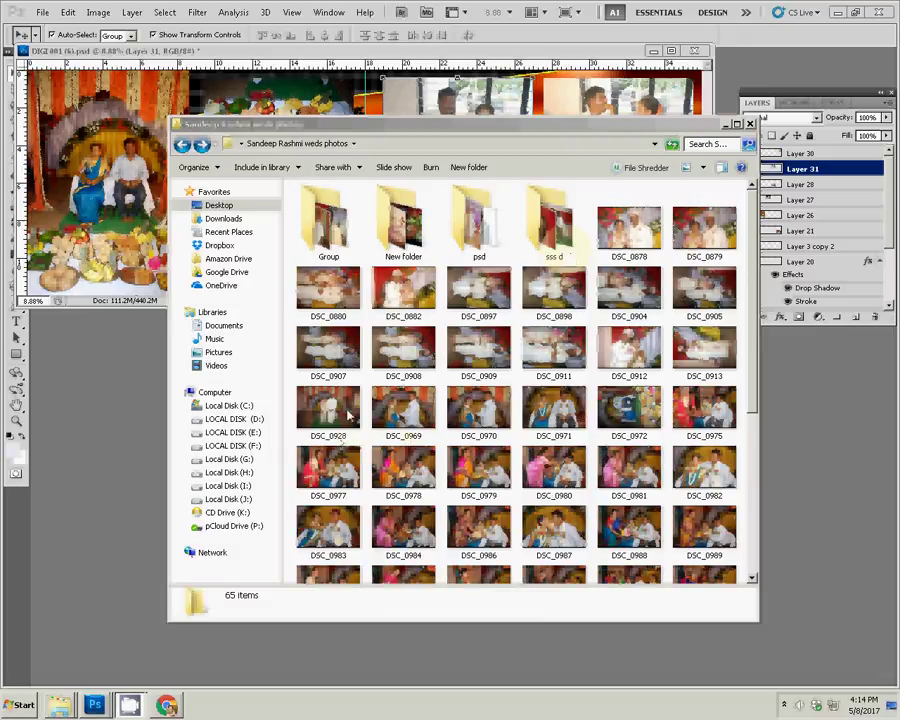
{"action": "left_click", "coordinate": [330, 410]}
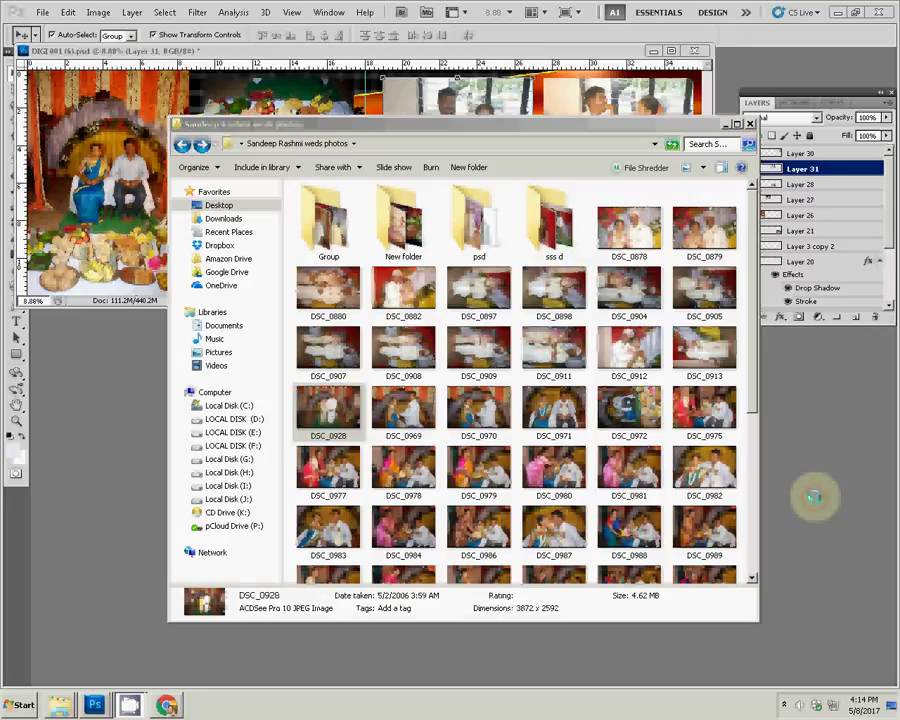
{"action": "key", "text": "alt+F4"}
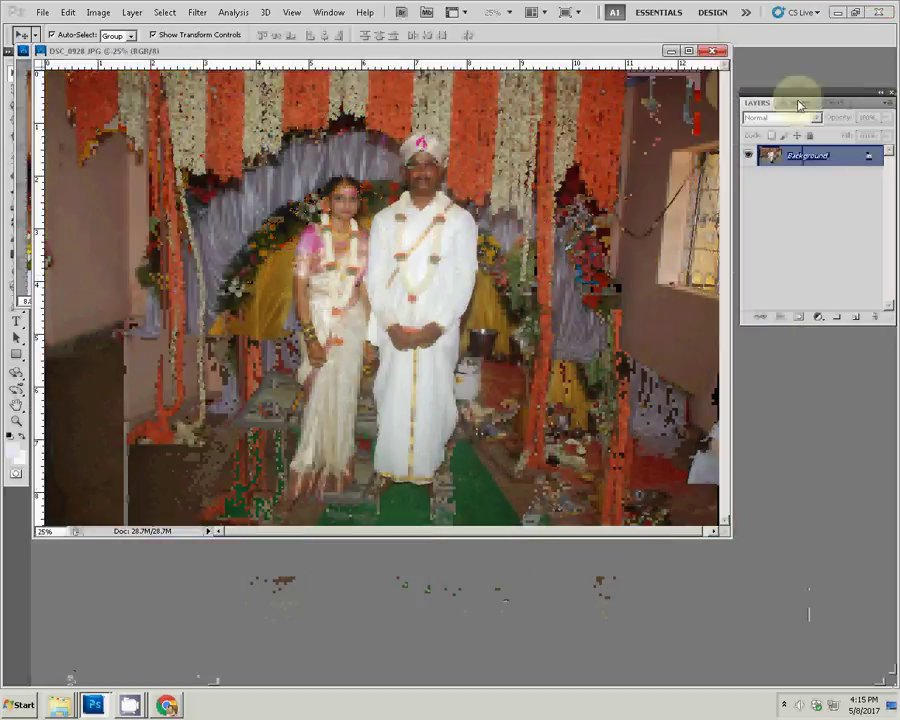
Resize the DSC_0928 couple photo to 8 inches wide with Image Size
{"action": "left_click", "coordinate": [803, 103]}
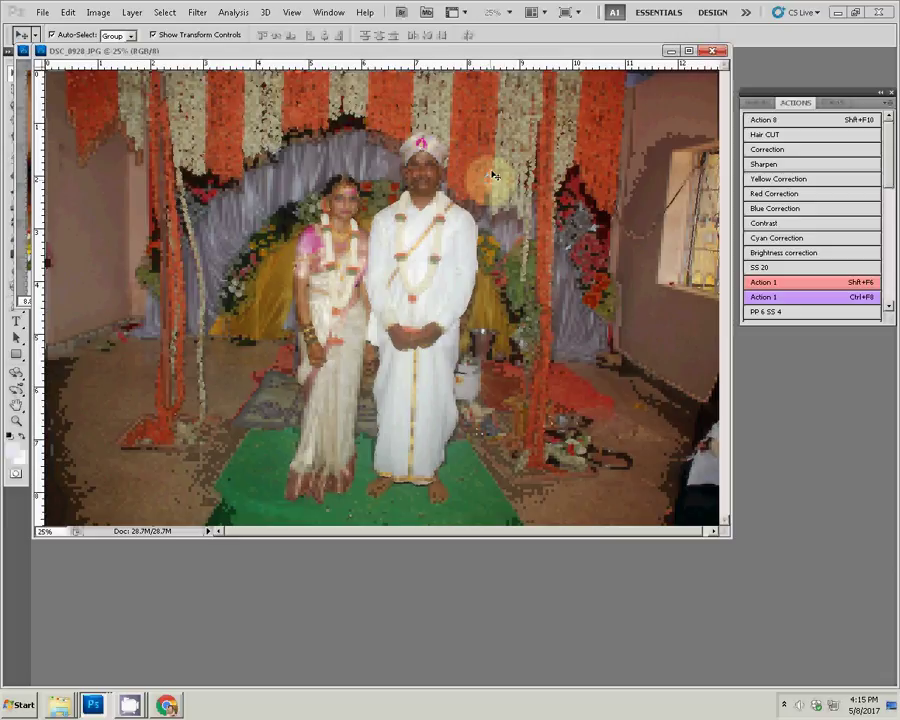
{"action": "key", "text": "ctrl+alt+i"}
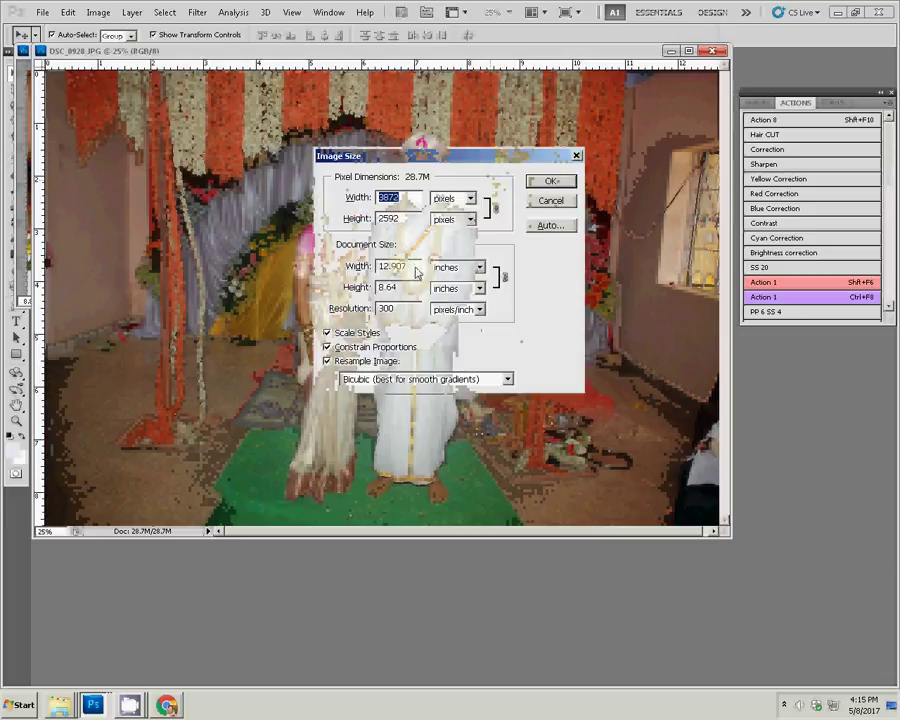
{"action": "double_click", "coordinate": [405, 265]}
{"action": "type", "text": "8"}
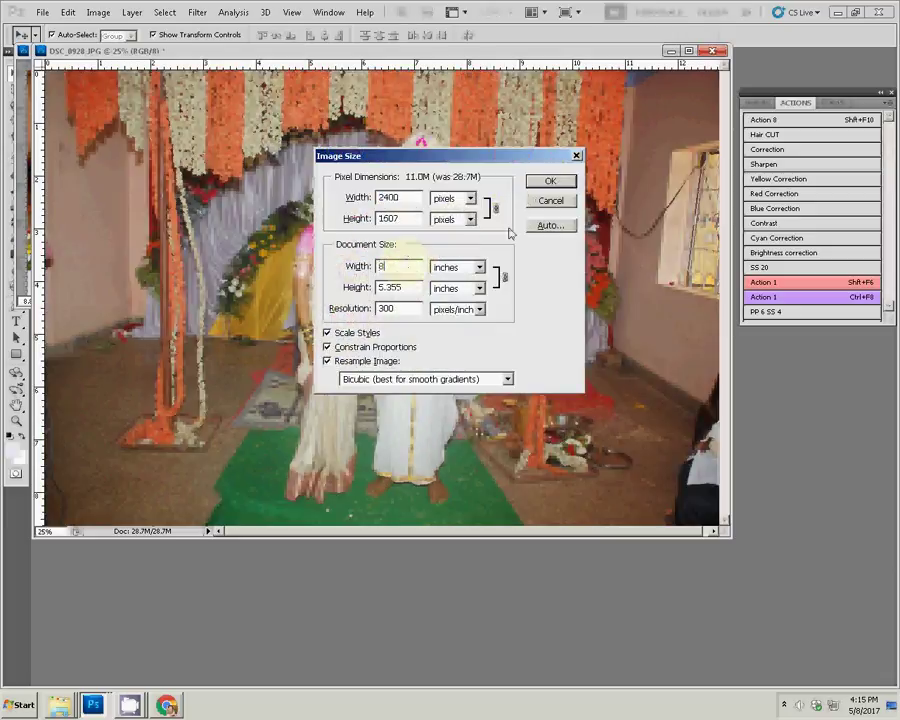
{"action": "left_click", "coordinate": [545, 181]}
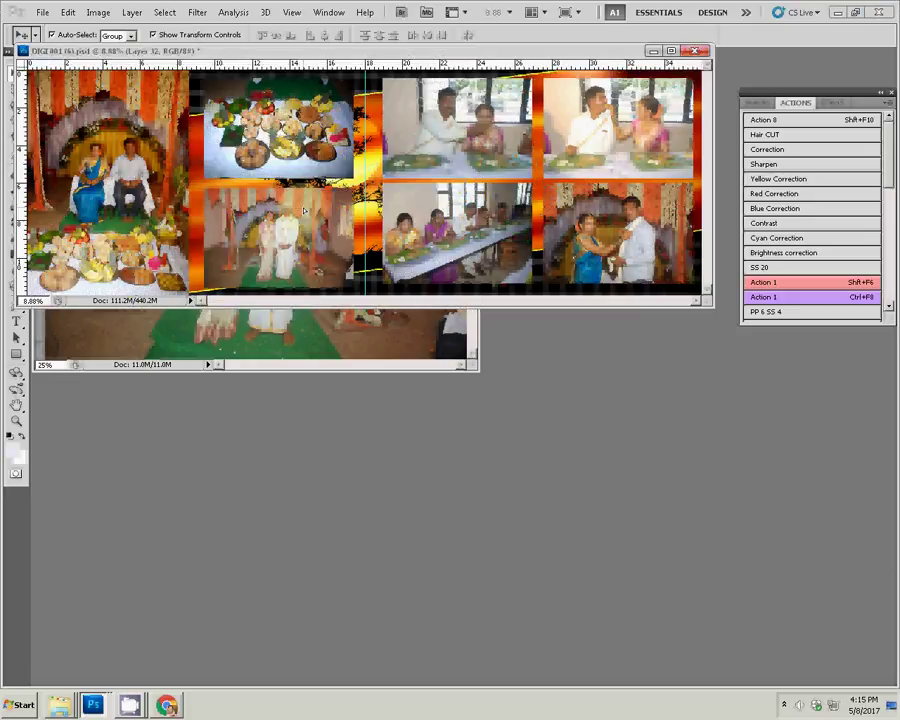
Position the pasted couple photo (Layer 32) in the slot below the food platter photo
{"action": "key", "text": "ctrl+t"}
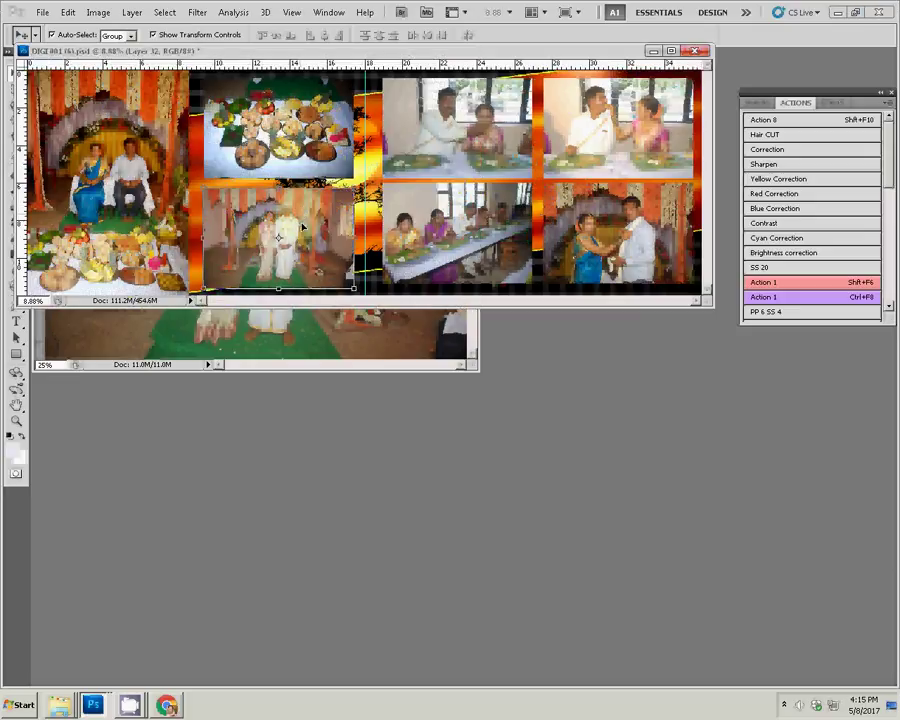
{"action": "left_click_drag", "start_coordinate": [302, 227], "coordinate": [279, 233]}
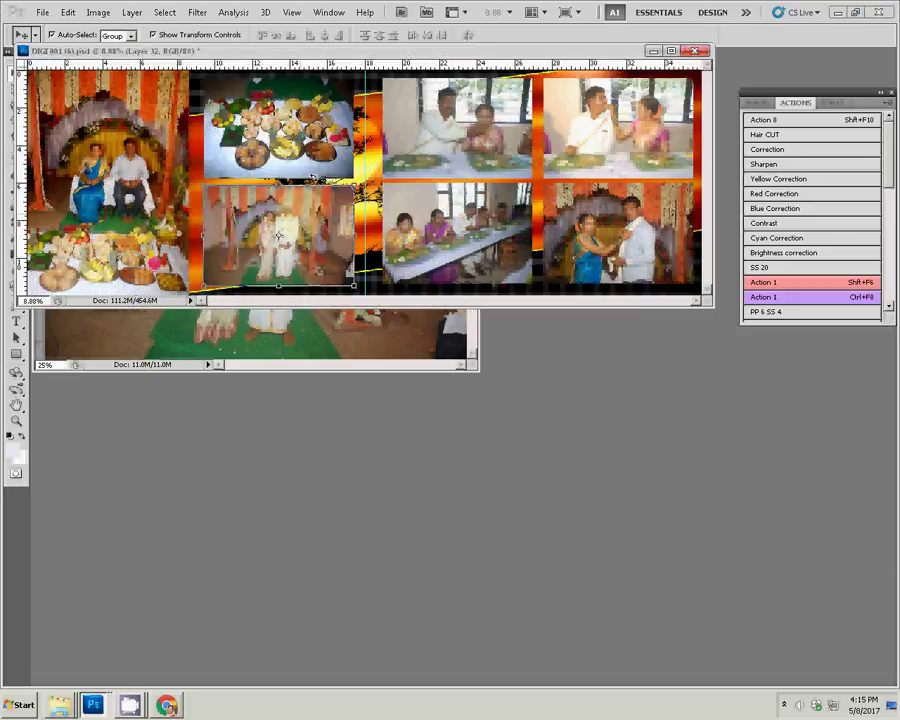
{"action": "key", "text": "Return"}
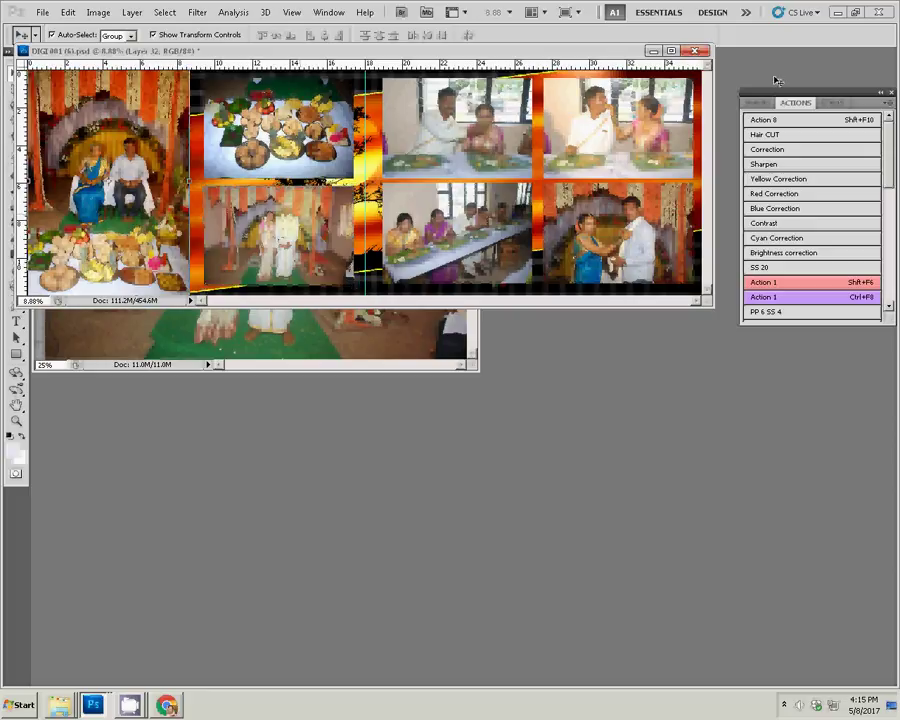
{"action": "key", "text": "F7"}
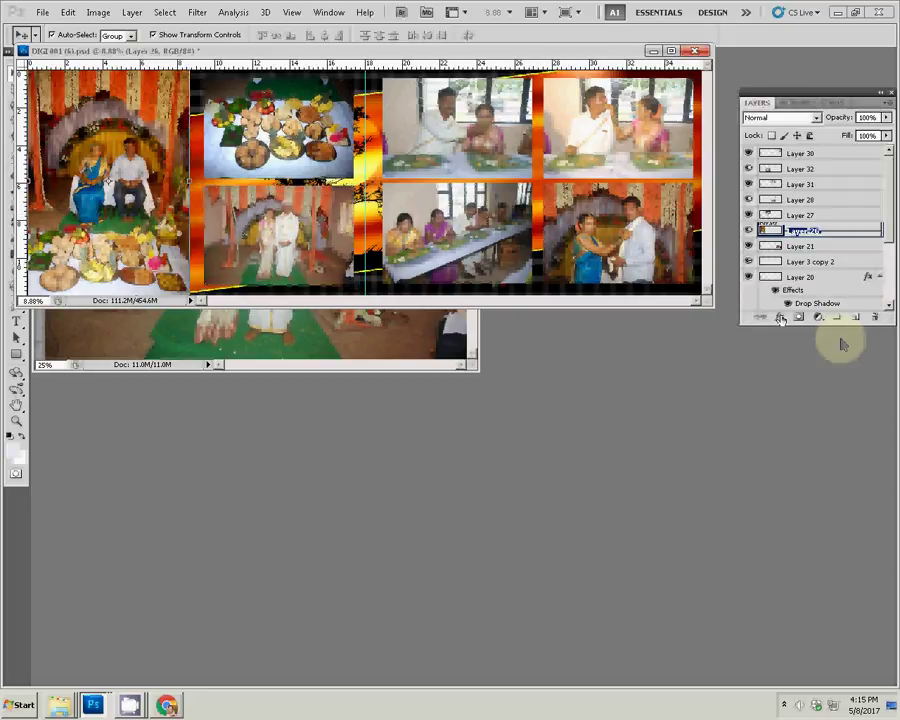
Give Layer 26 a 22 px outside stroke in bright green #03dc1d
{"action": "left_click", "coordinate": [780, 318]}
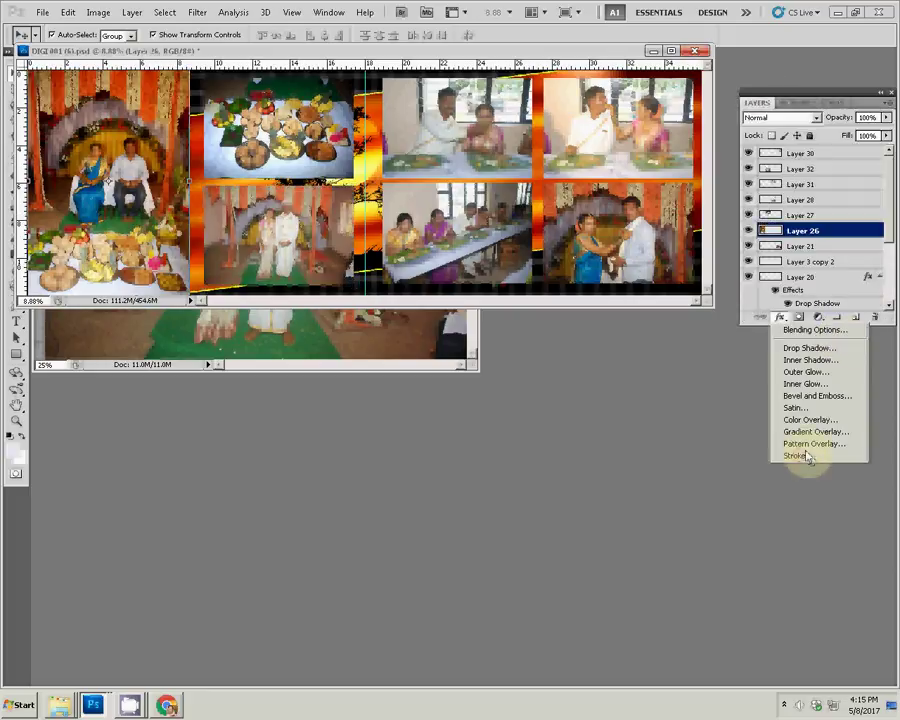
{"action": "left_click", "coordinate": [807, 456]}
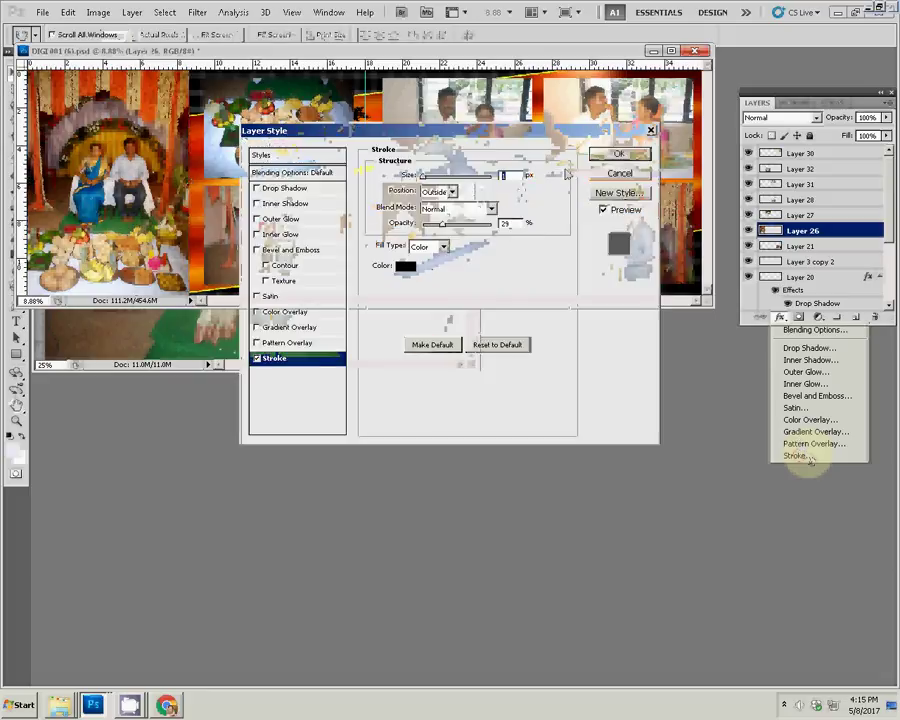
{"action": "left_click", "coordinate": [476, 229]}
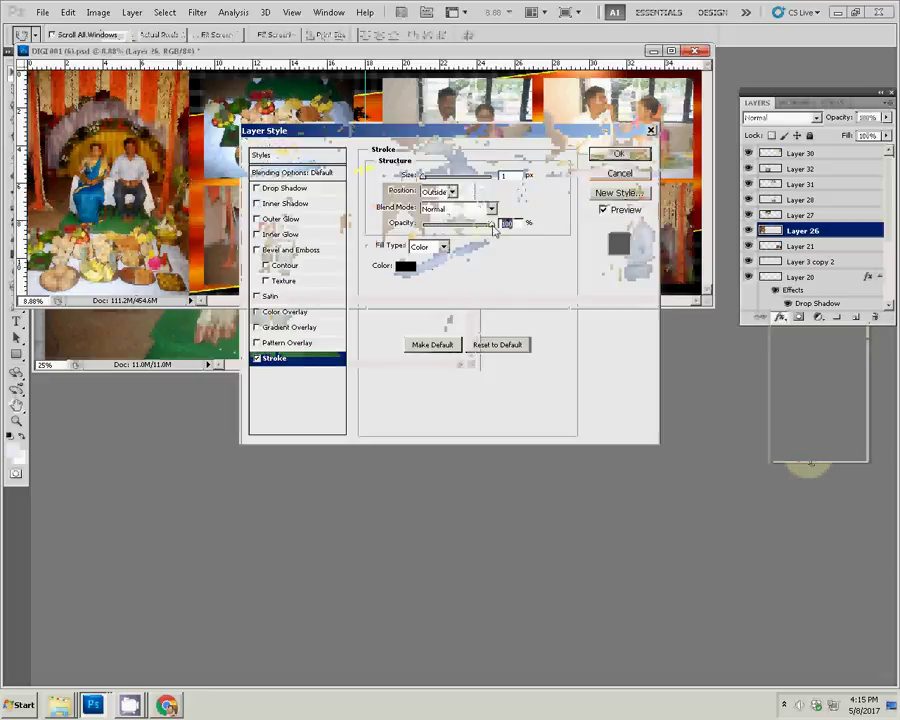
{"action": "left_click", "coordinate": [506, 175]}
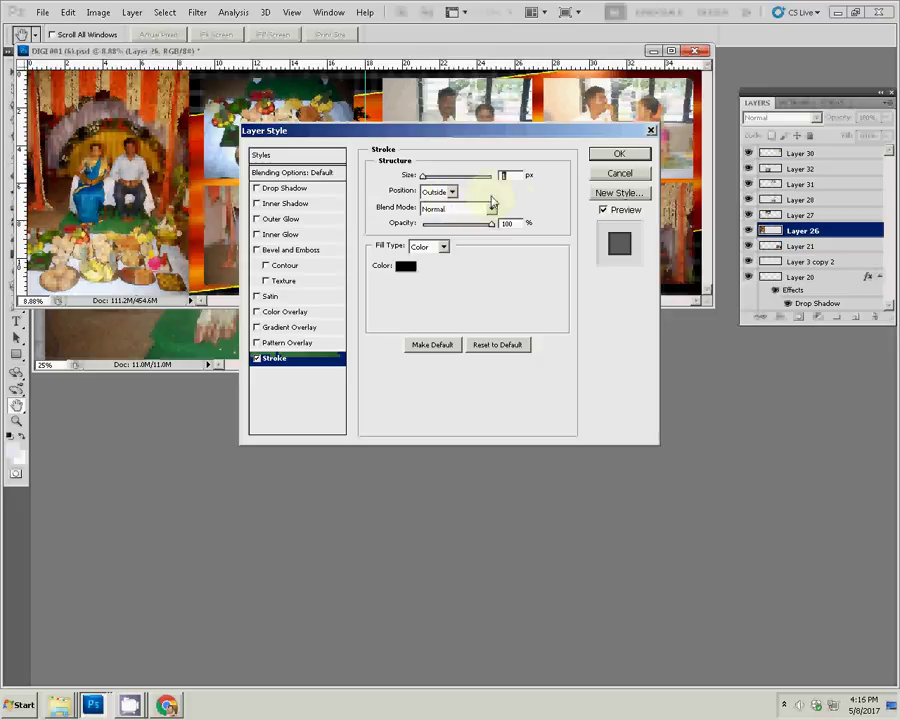
{"action": "type", "text": "22"}
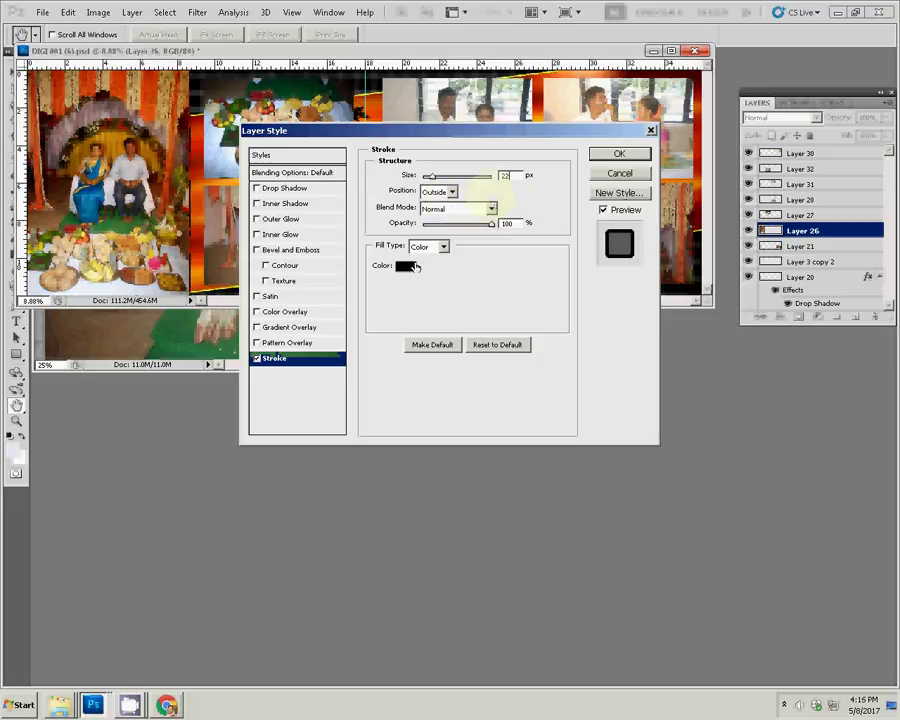
{"action": "left_click", "coordinate": [406, 266]}
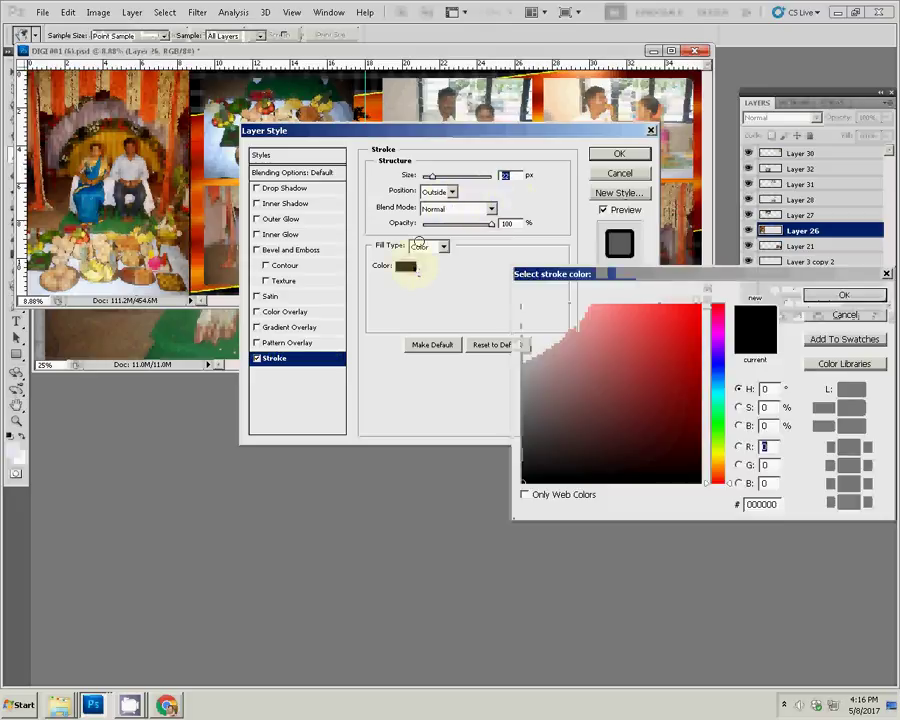
{"action": "left_click", "coordinate": [698, 329]}
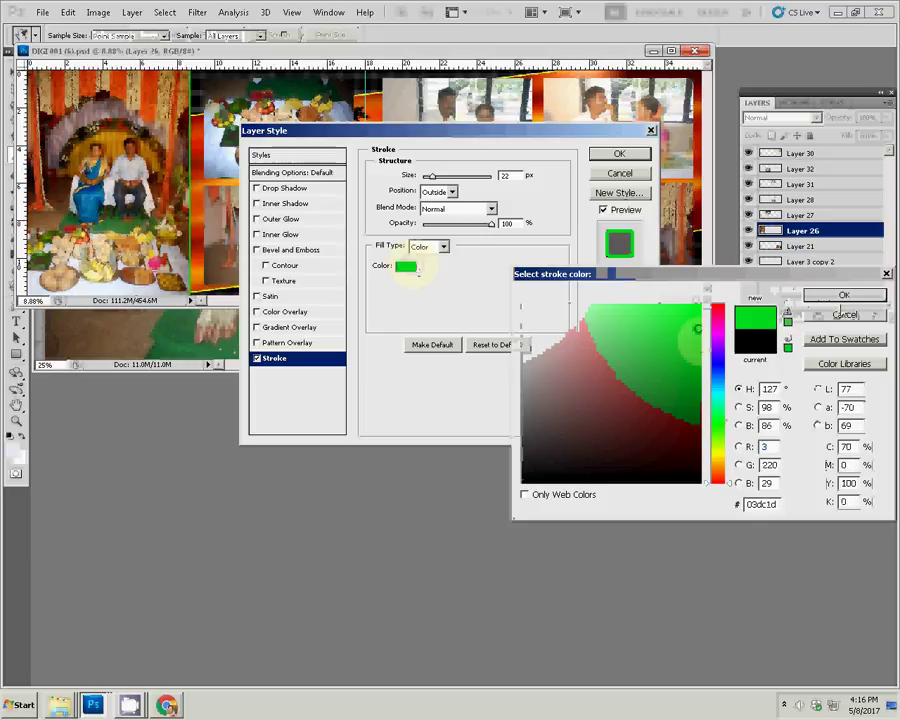
{"action": "left_click", "coordinate": [843, 296]}
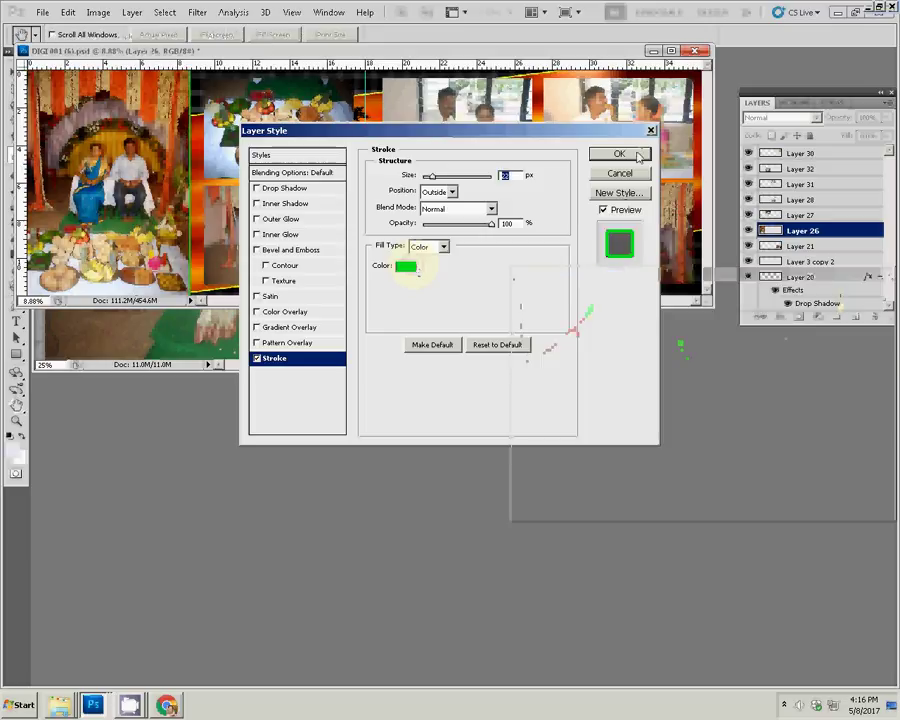
{"action": "left_click", "coordinate": [637, 155]}
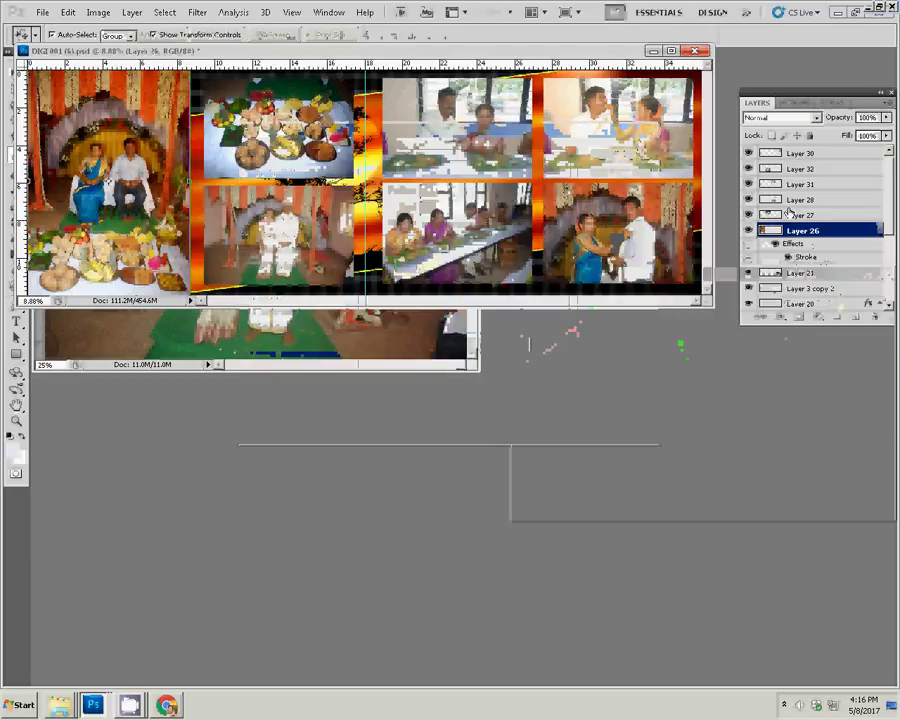
Copy Layer 26's stroke style and paste it onto Layers 27 and 32
{"action": "right_click", "coordinate": [830, 230]}
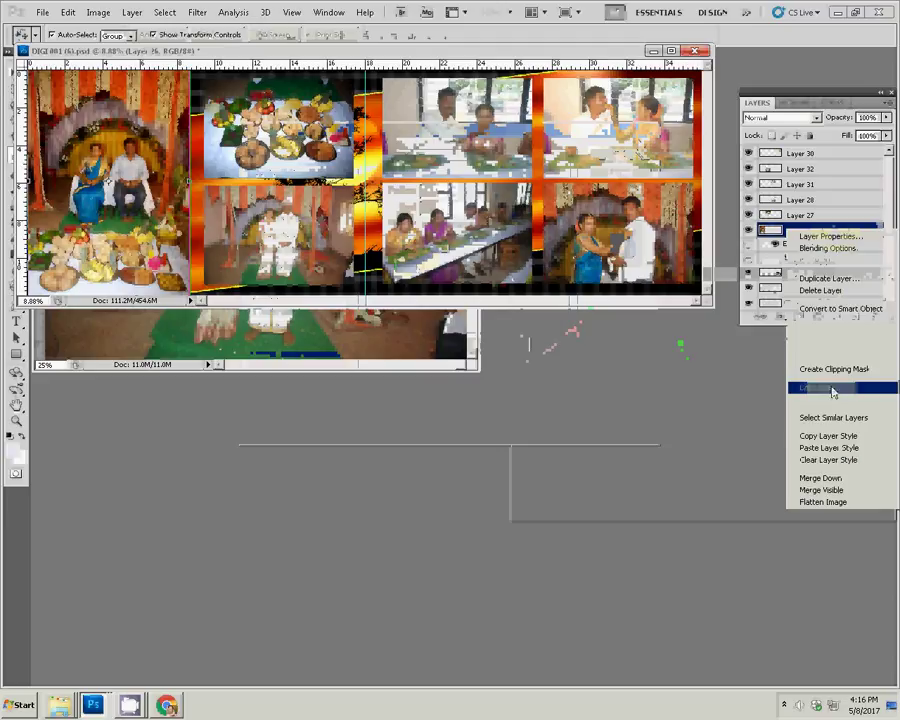
{"action": "left_click", "coordinate": [828, 436]}
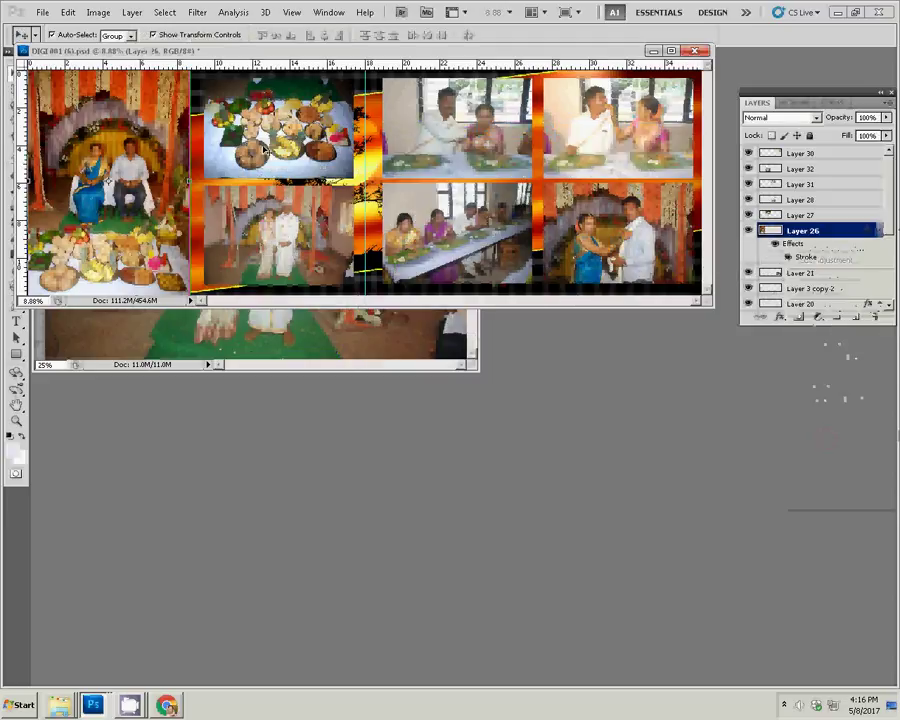
{"action": "left_click", "coordinate": [815, 215]}
{"action": "right_click", "coordinate": [825, 221]}
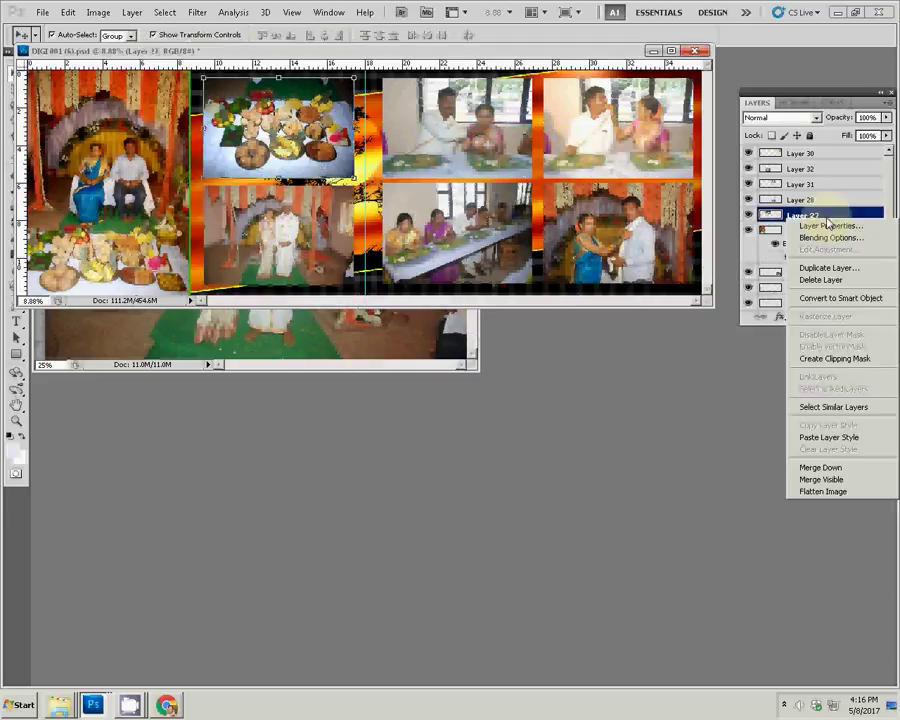
{"action": "left_click", "coordinate": [830, 437]}
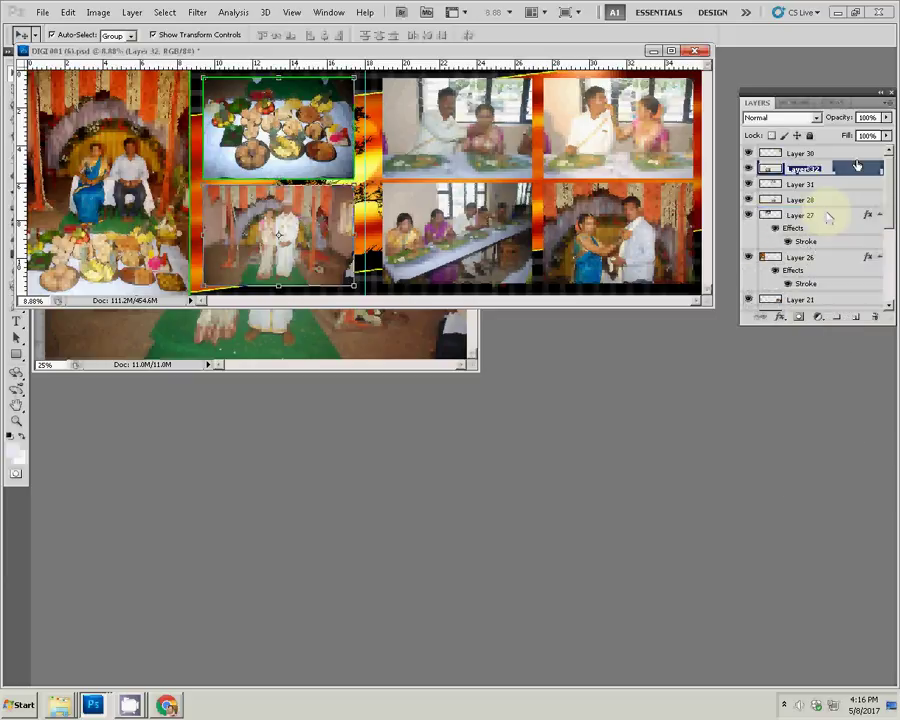
{"action": "right_click", "coordinate": [790, 166]}
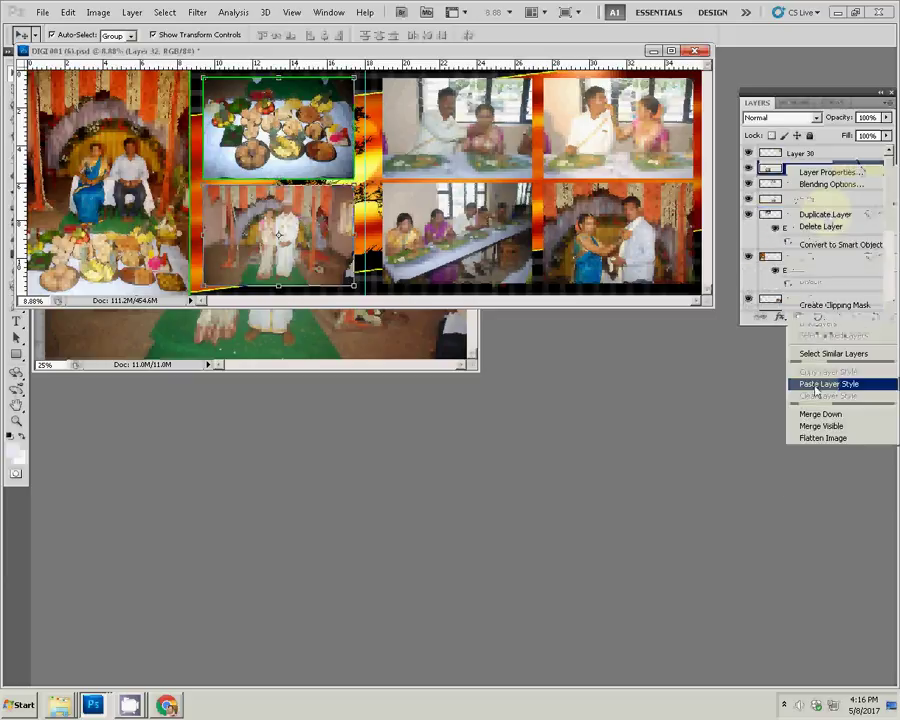
{"action": "left_click", "coordinate": [816, 386]}
Paste the green stroke style onto Layers 31, 28, 30 and 21
{"action": "left_click", "coordinate": [841, 211]}
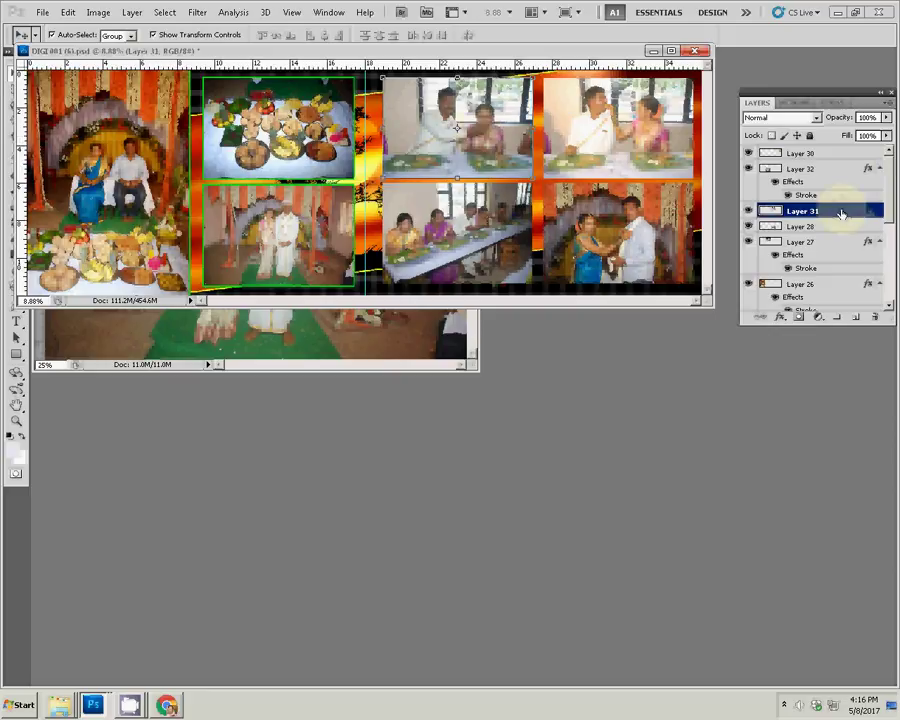
{"action": "right_click", "coordinate": [792, 212]}
{"action": "left_click", "coordinate": [810, 431]}
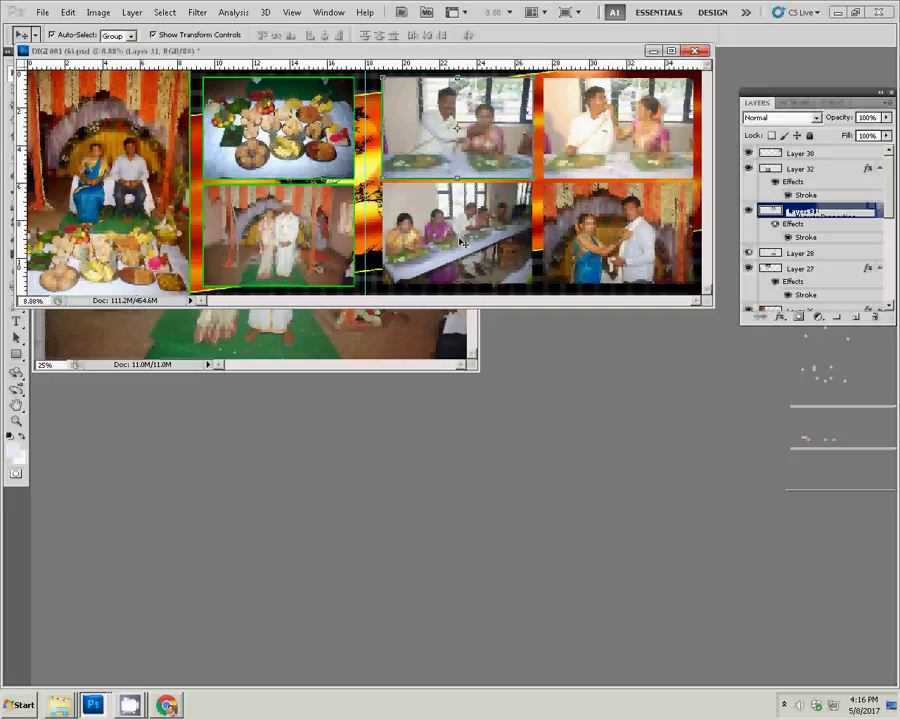
{"action": "left_click", "coordinate": [855, 256]}
{"action": "right_click", "coordinate": [857, 261]}
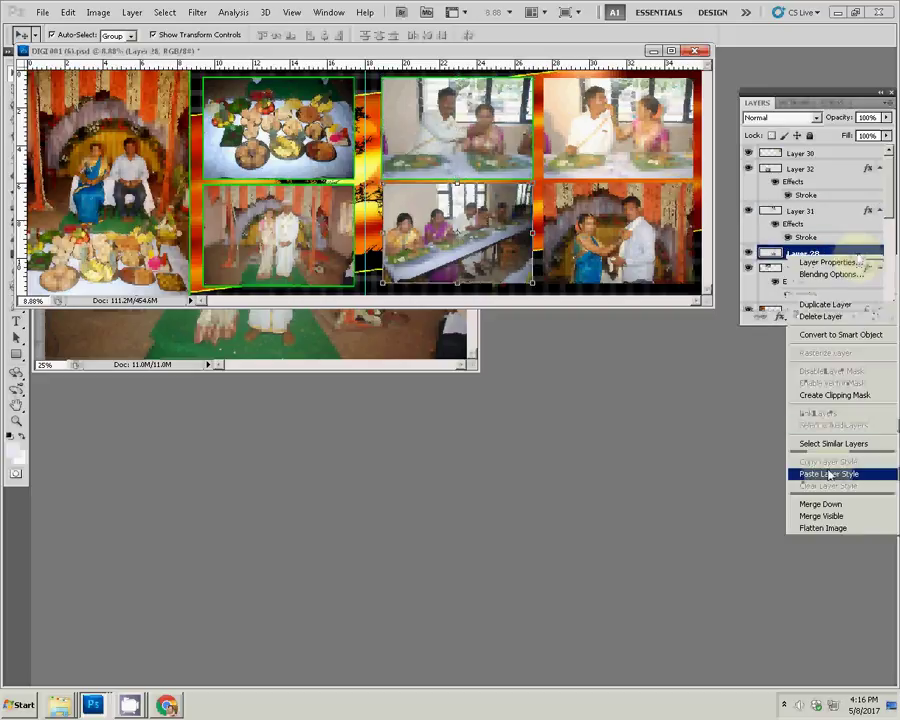
{"action": "left_click", "coordinate": [828, 473]}
{"action": "left_click", "coordinate": [621, 115]}
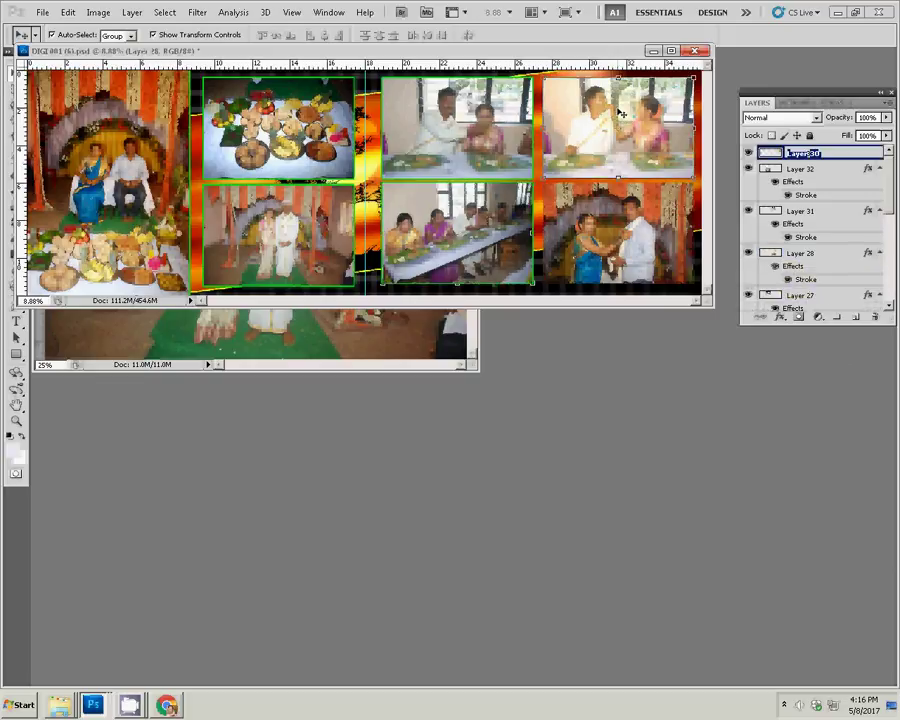
{"action": "right_click", "coordinate": [854, 153]}
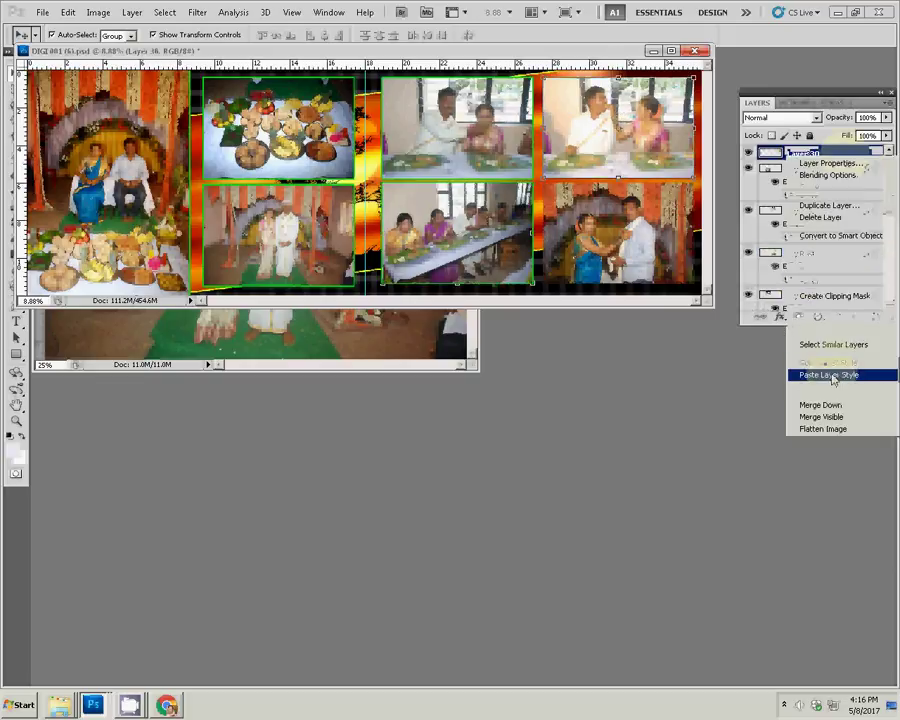
{"action": "left_click", "coordinate": [830, 374]}
{"action": "left_click", "coordinate": [601, 249]}
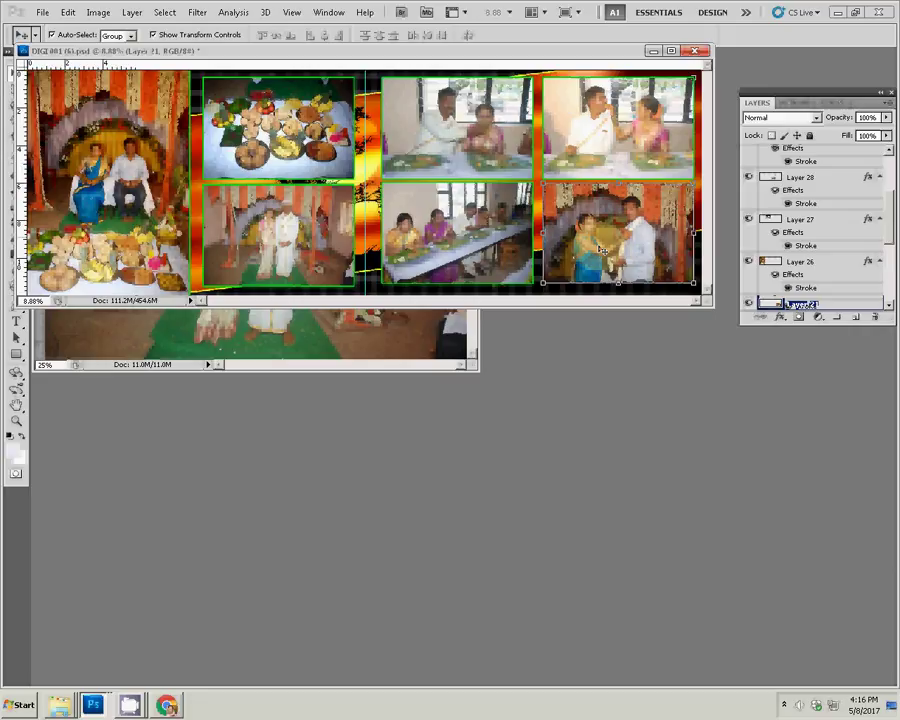
{"action": "right_click", "coordinate": [858, 309]}
{"action": "left_click", "coordinate": [812, 524]}
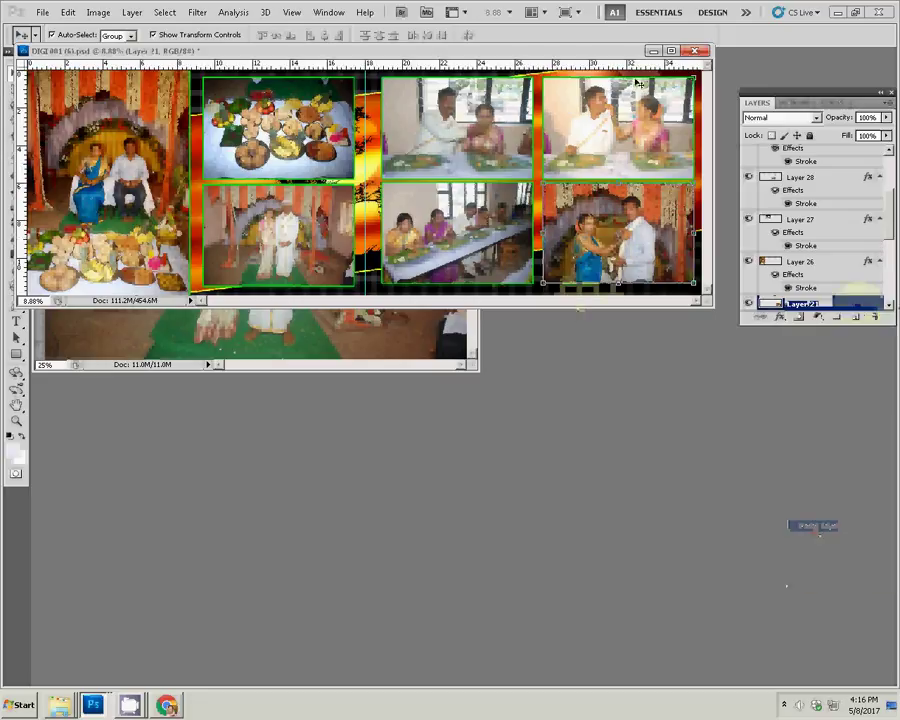
Save the spread as 07 in Photoshop PSD format in J:\k5, accepting Maximize Compatibility
{"action": "left_click", "coordinate": [51, 35]}
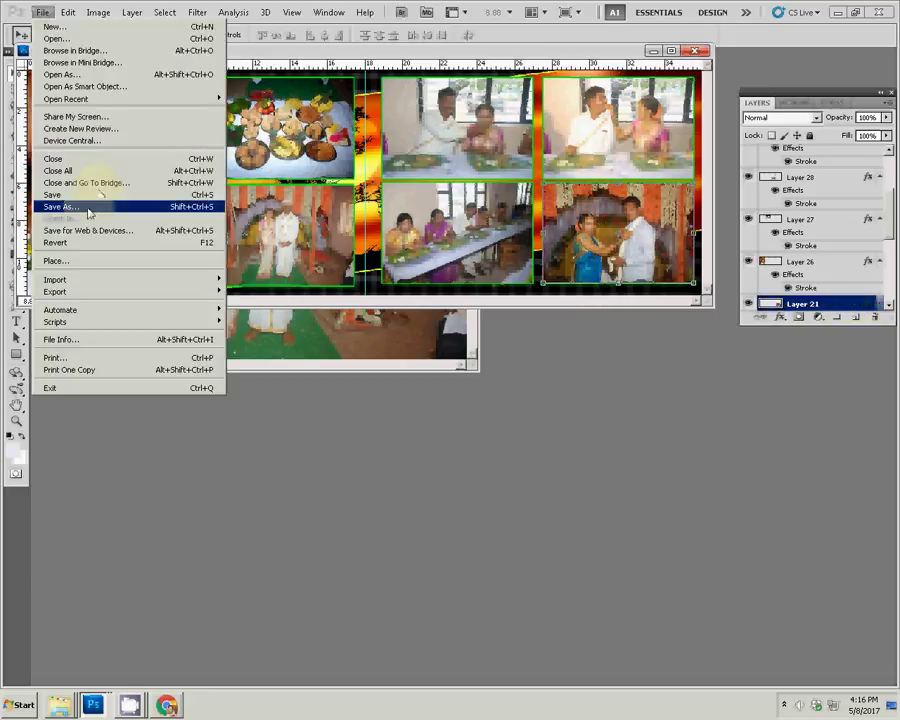
{"action": "left_click", "coordinate": [90, 206]}
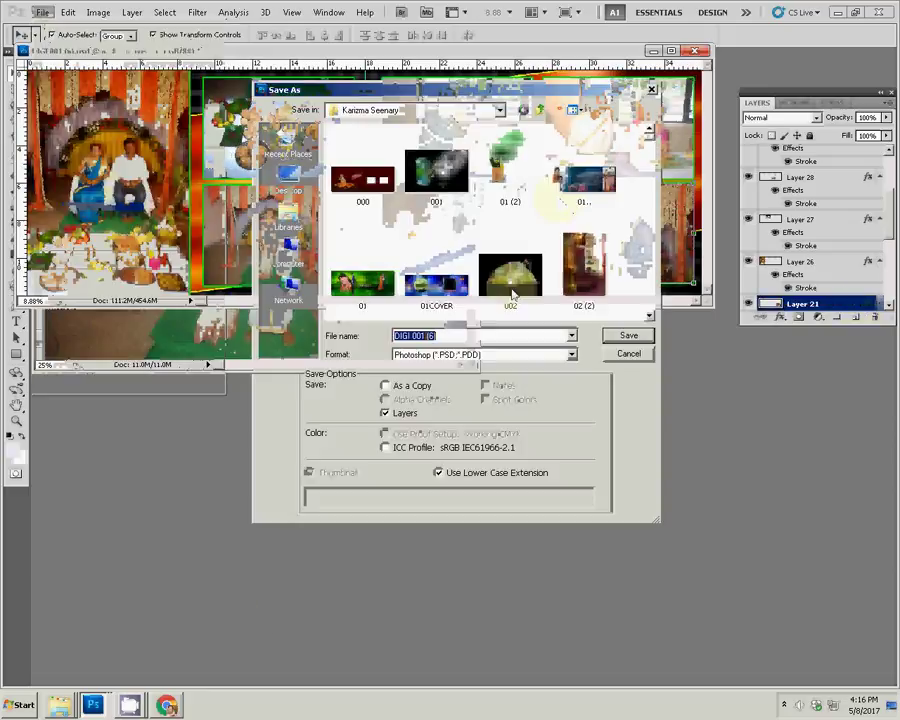
{"action": "left_click", "coordinate": [290, 255]}
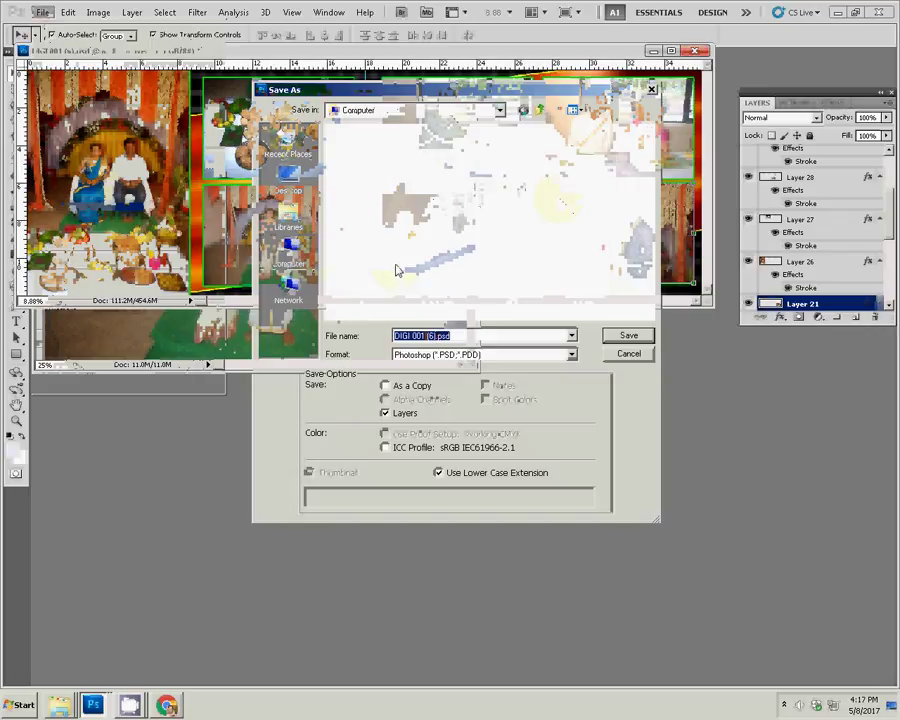
{"action": "left_click", "coordinate": [377, 217]}
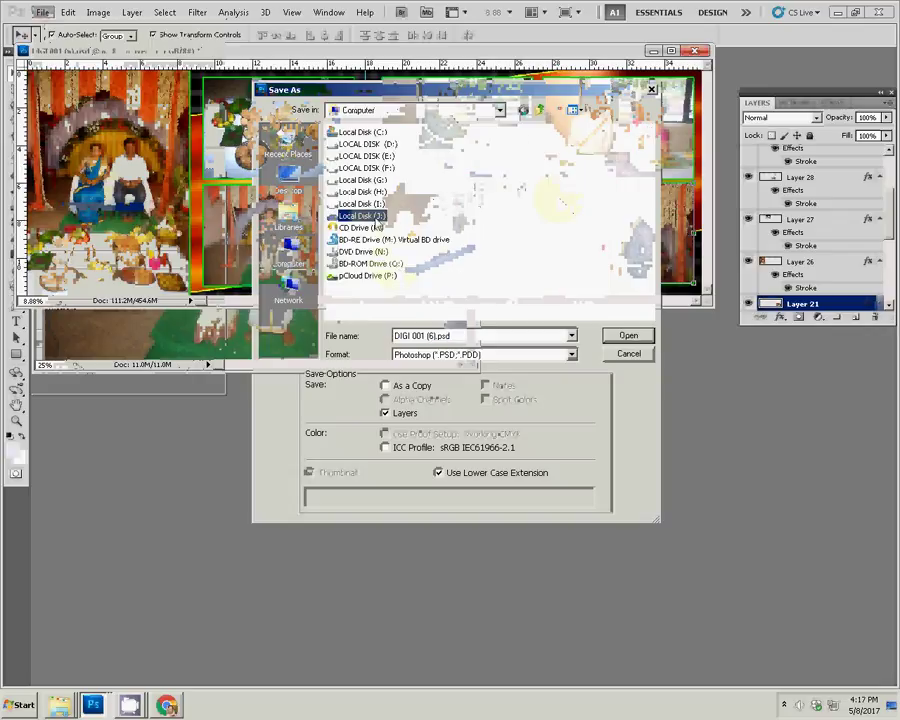
{"action": "left_click", "coordinate": [648, 337]}
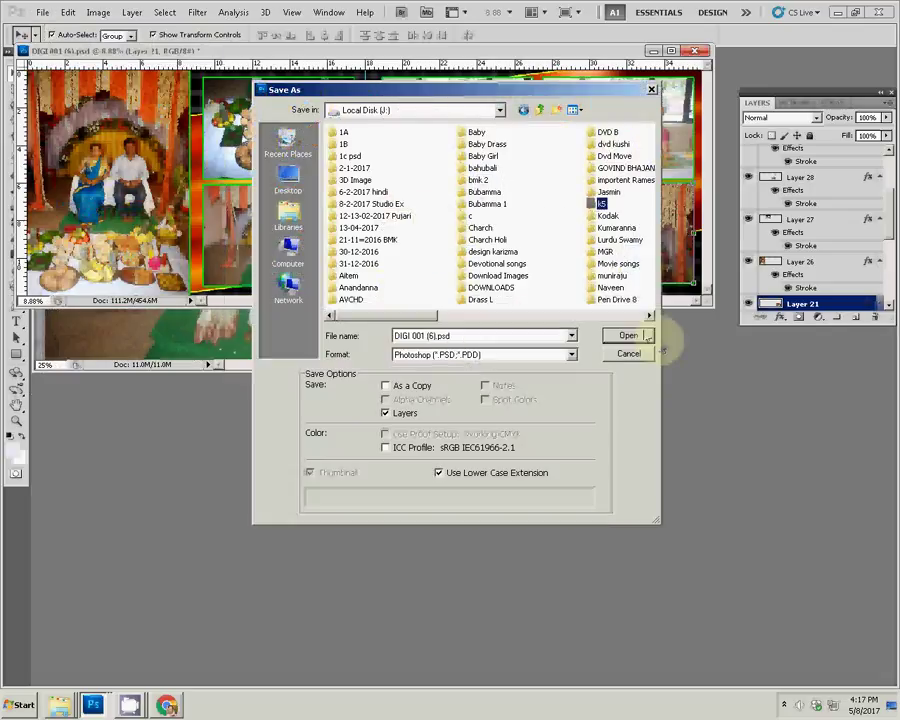
{"action": "left_click", "coordinate": [650, 337]}
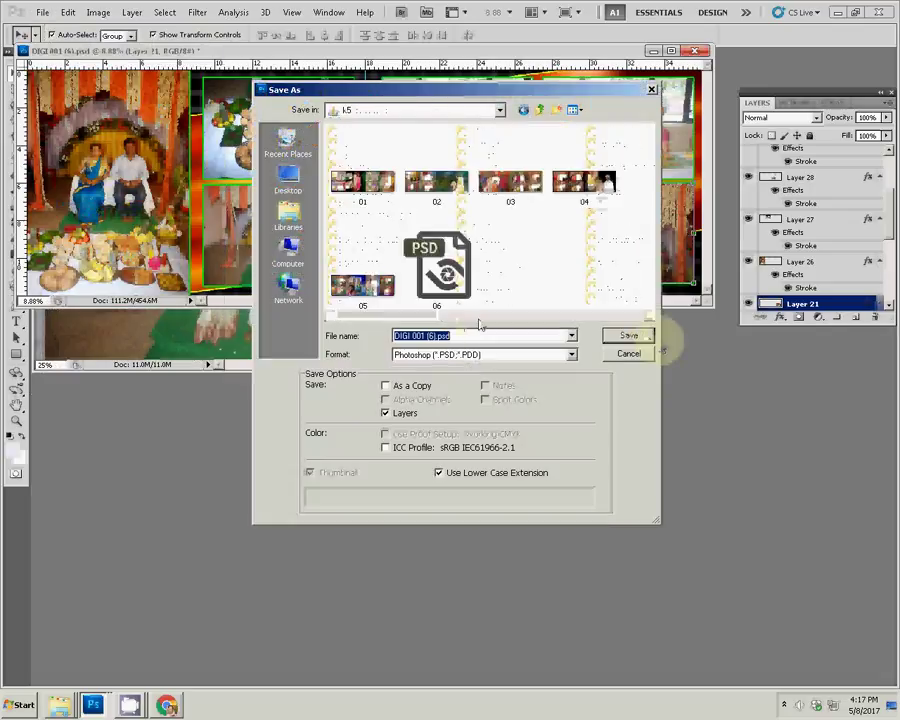
{"action": "type", "text": "0"}
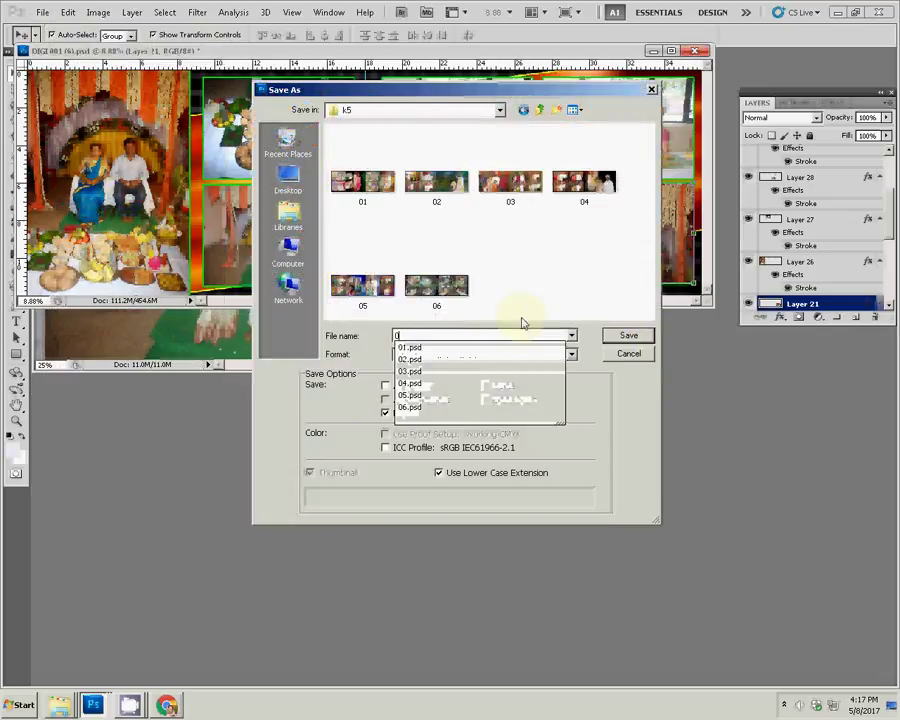
{"action": "type", "text": "7"}
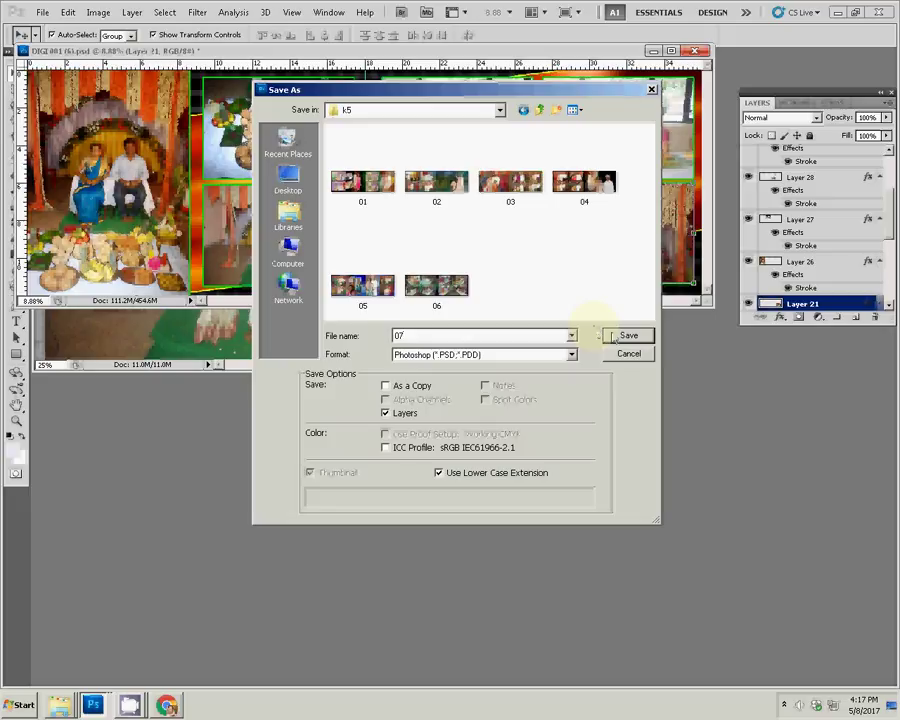
{"action": "left_click", "coordinate": [615, 336]}
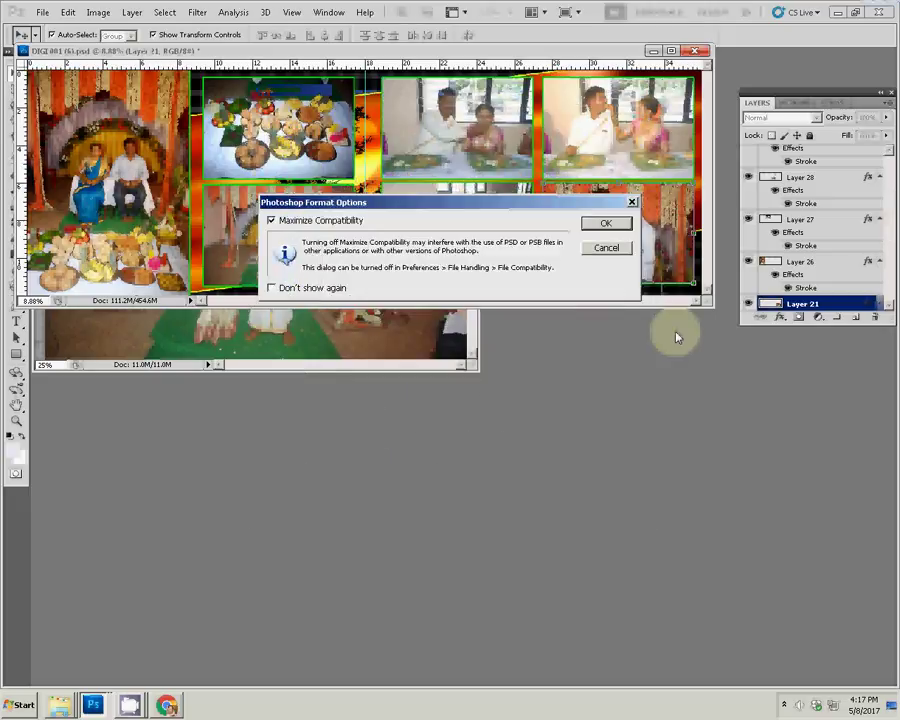
{"action": "left_click", "coordinate": [605, 223]}
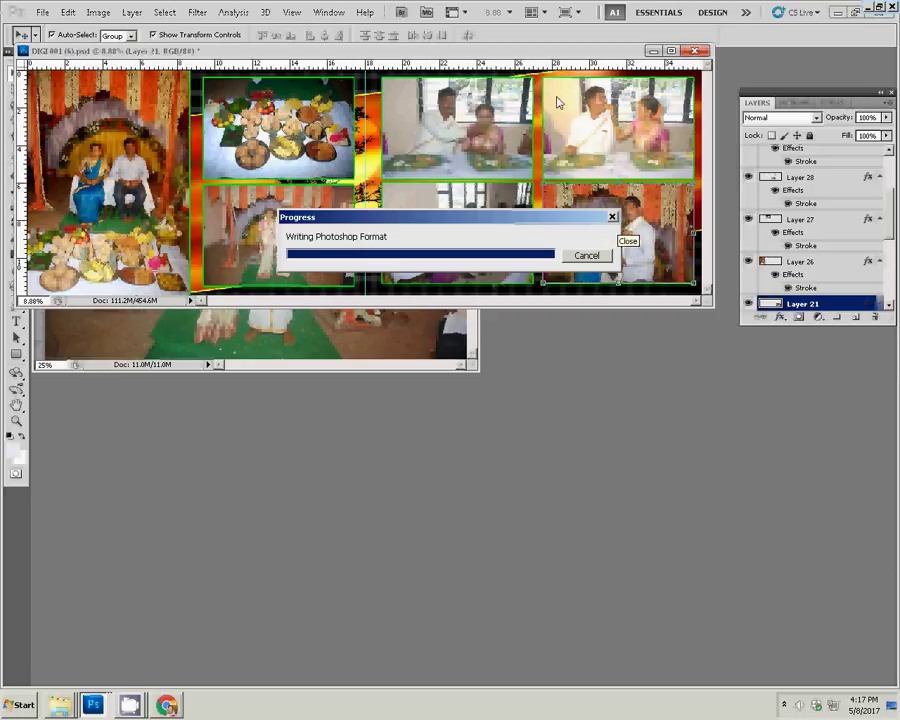
Close DSC_0928.JPG without saving, then close the 07 album spread
{"action": "left_click", "coordinate": [431, 342]}
{"action": "left_click", "coordinate": [421, 240]}
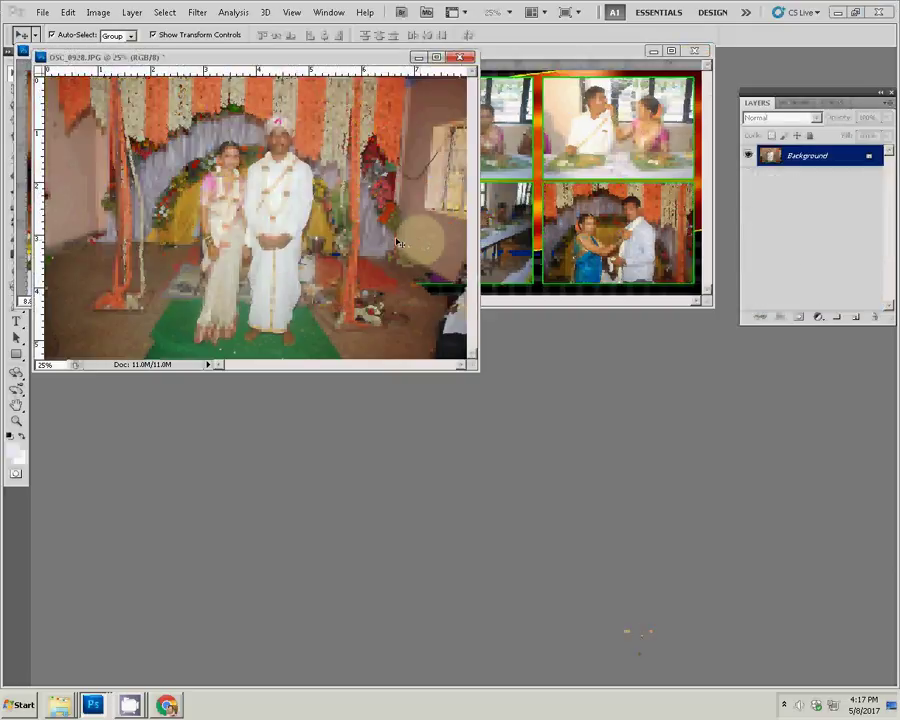
{"action": "left_click", "coordinate": [458, 57]}
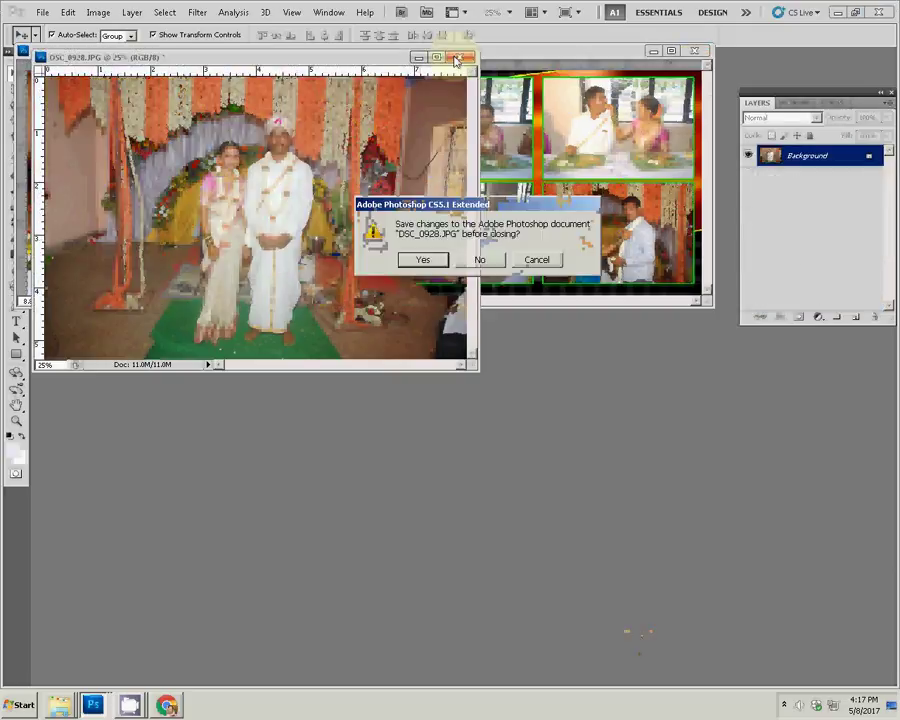
{"action": "left_click", "coordinate": [481, 260]}
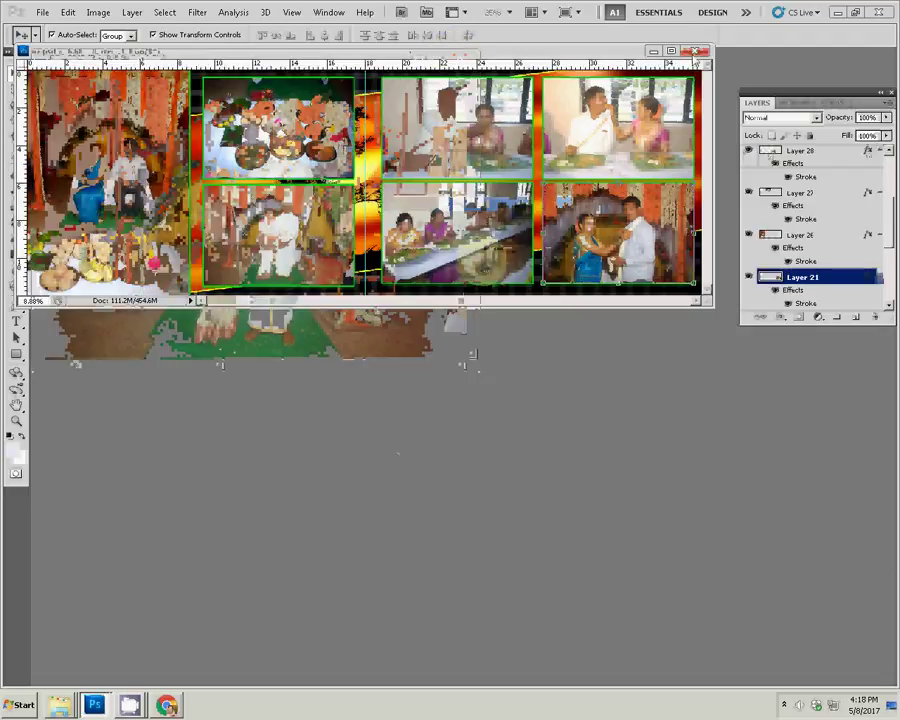
{"action": "left_click", "coordinate": [697, 52]}
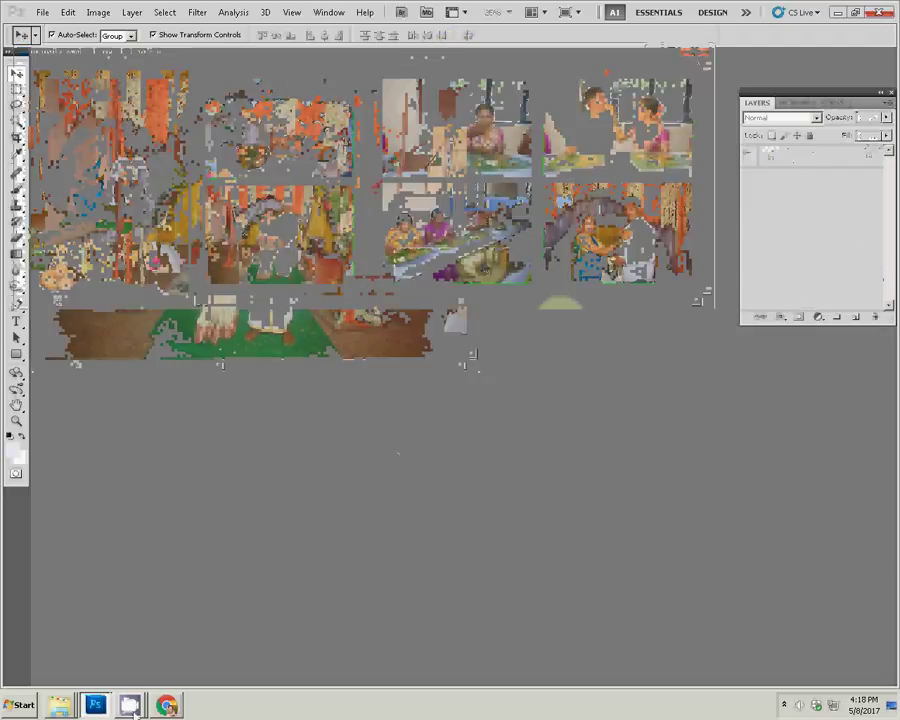